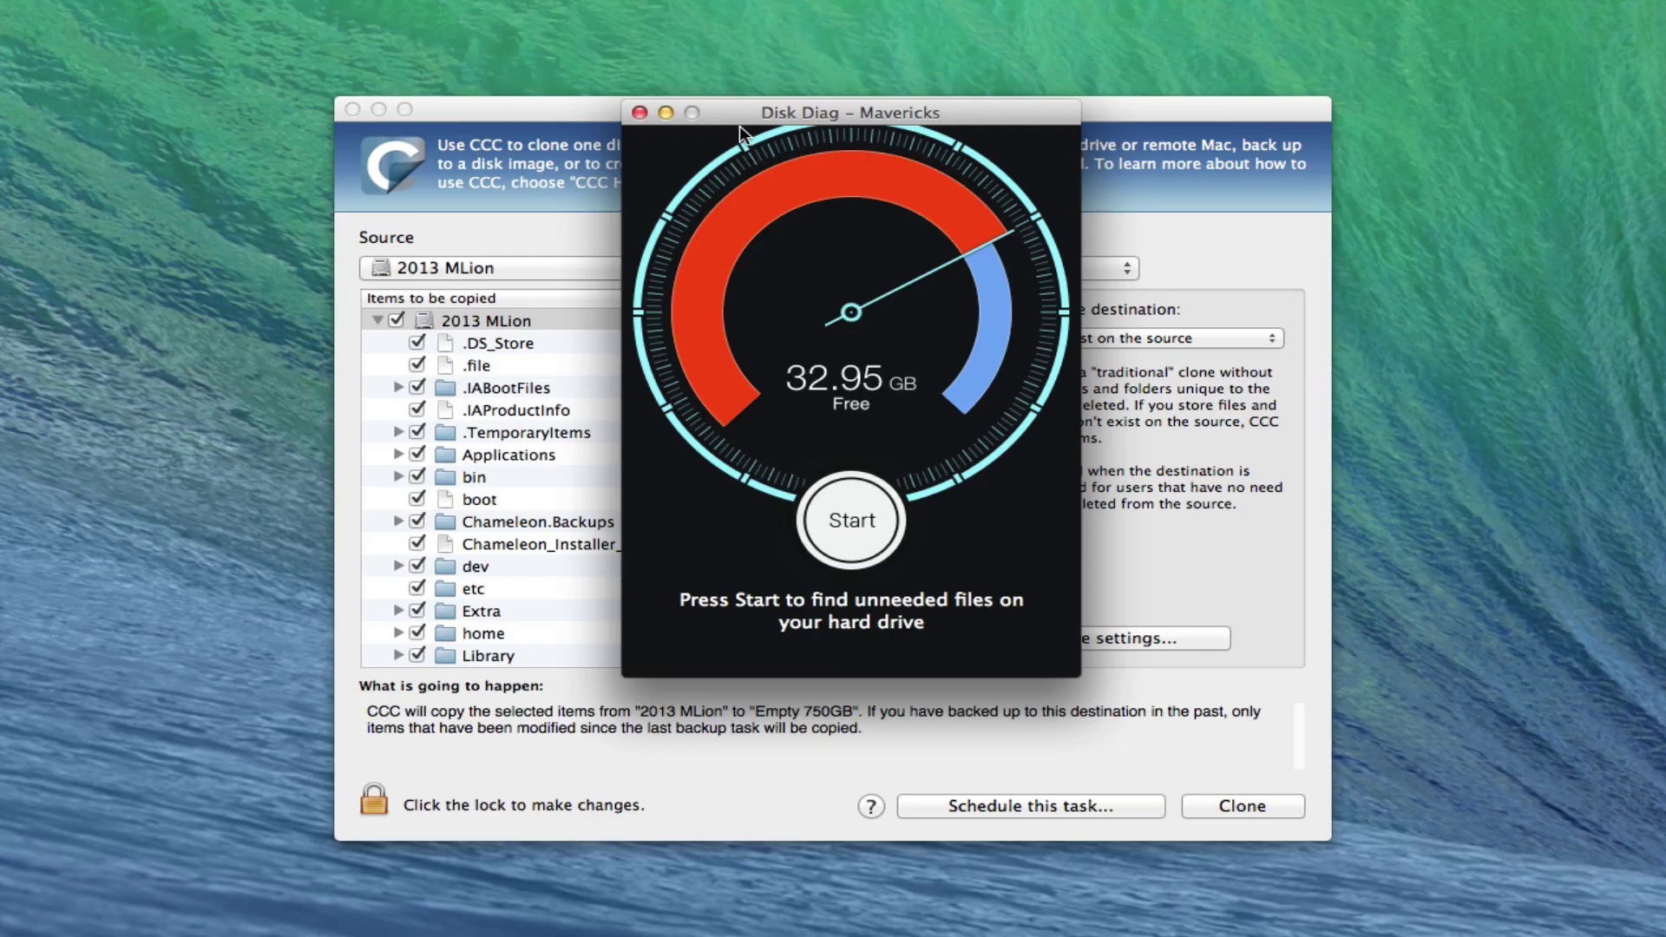
Scan the disk in Disk Diag, switch Downloads and Trash to OFF, then quit the app
left_click(852, 521)
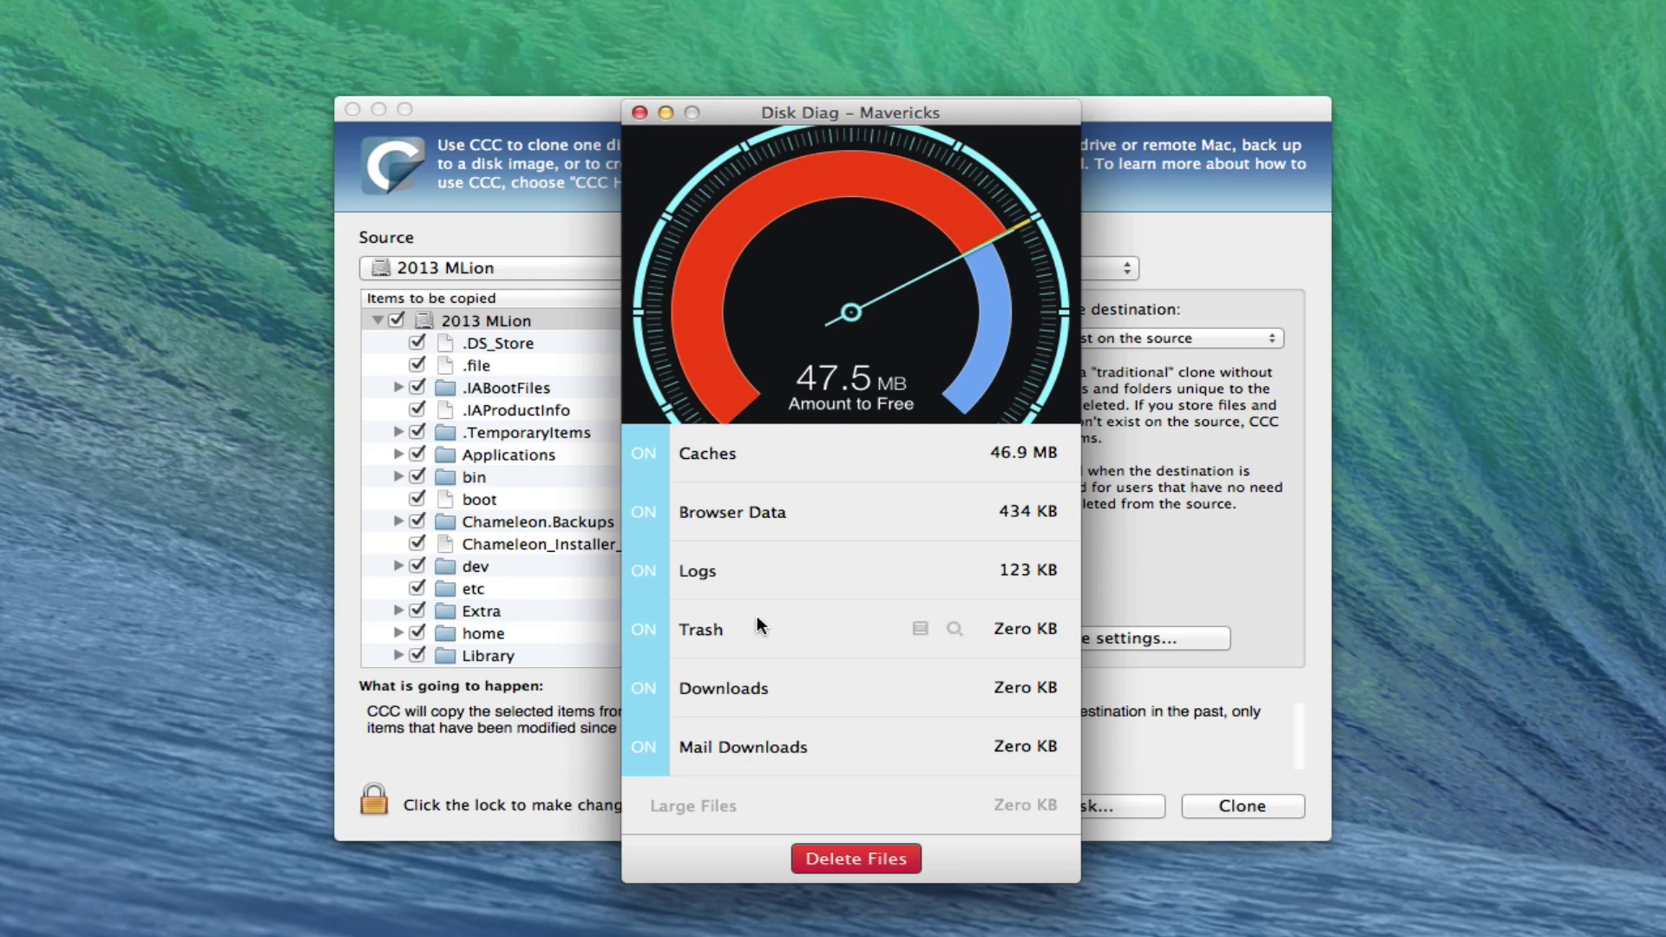
left_click(650, 691)
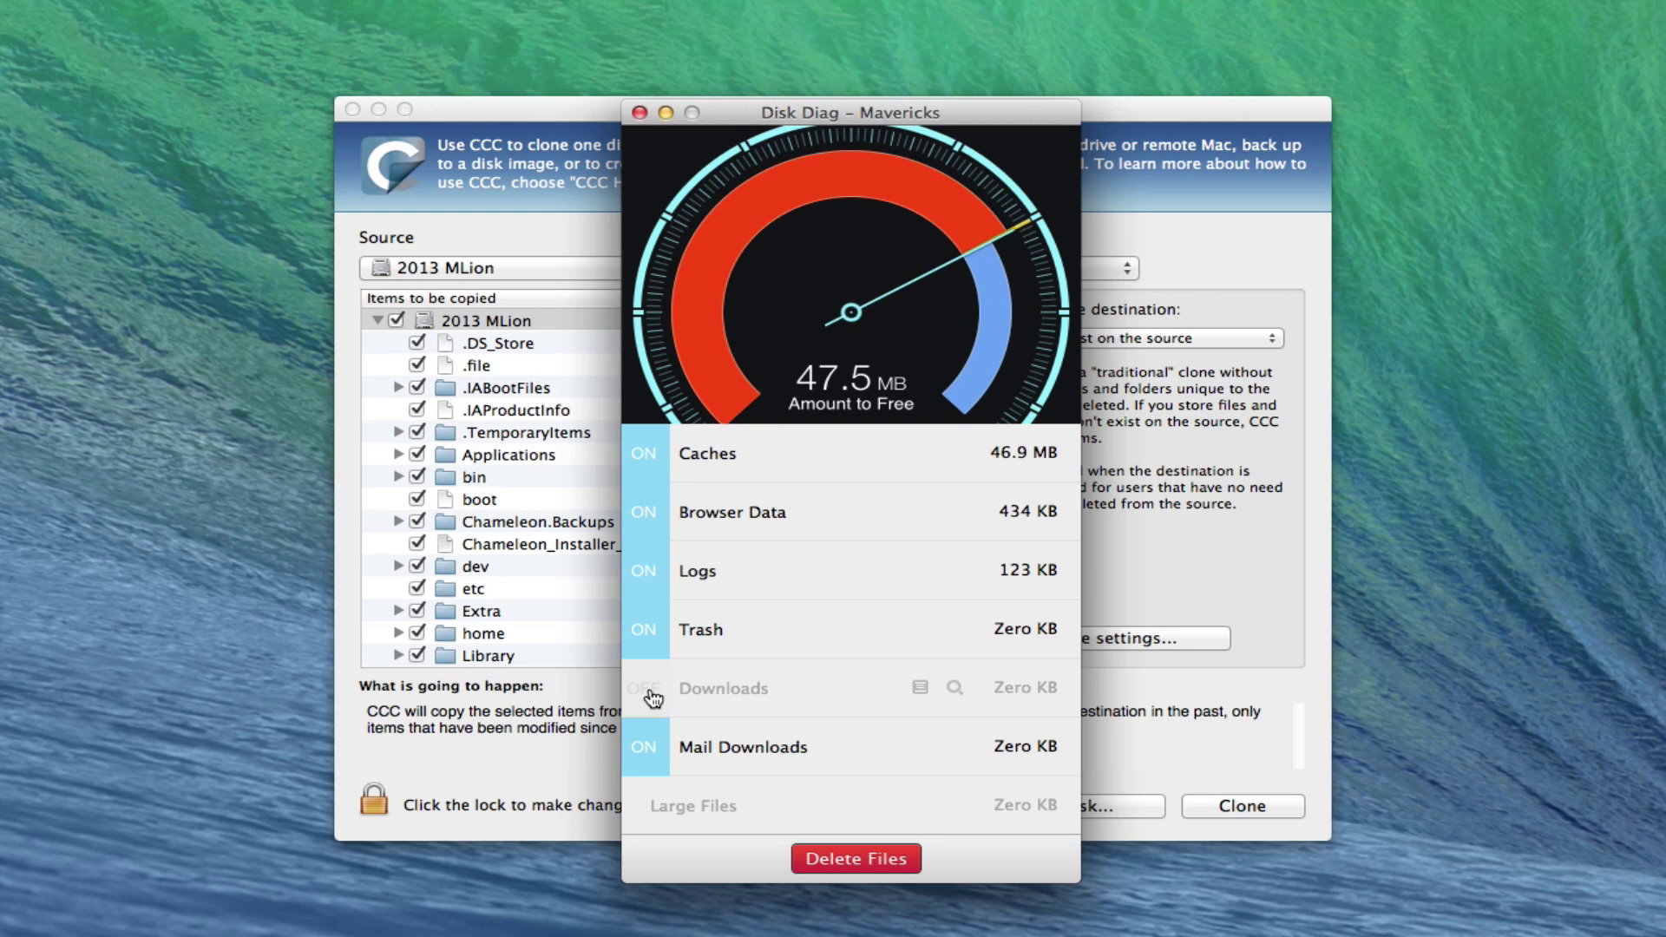
left_click(651, 642)
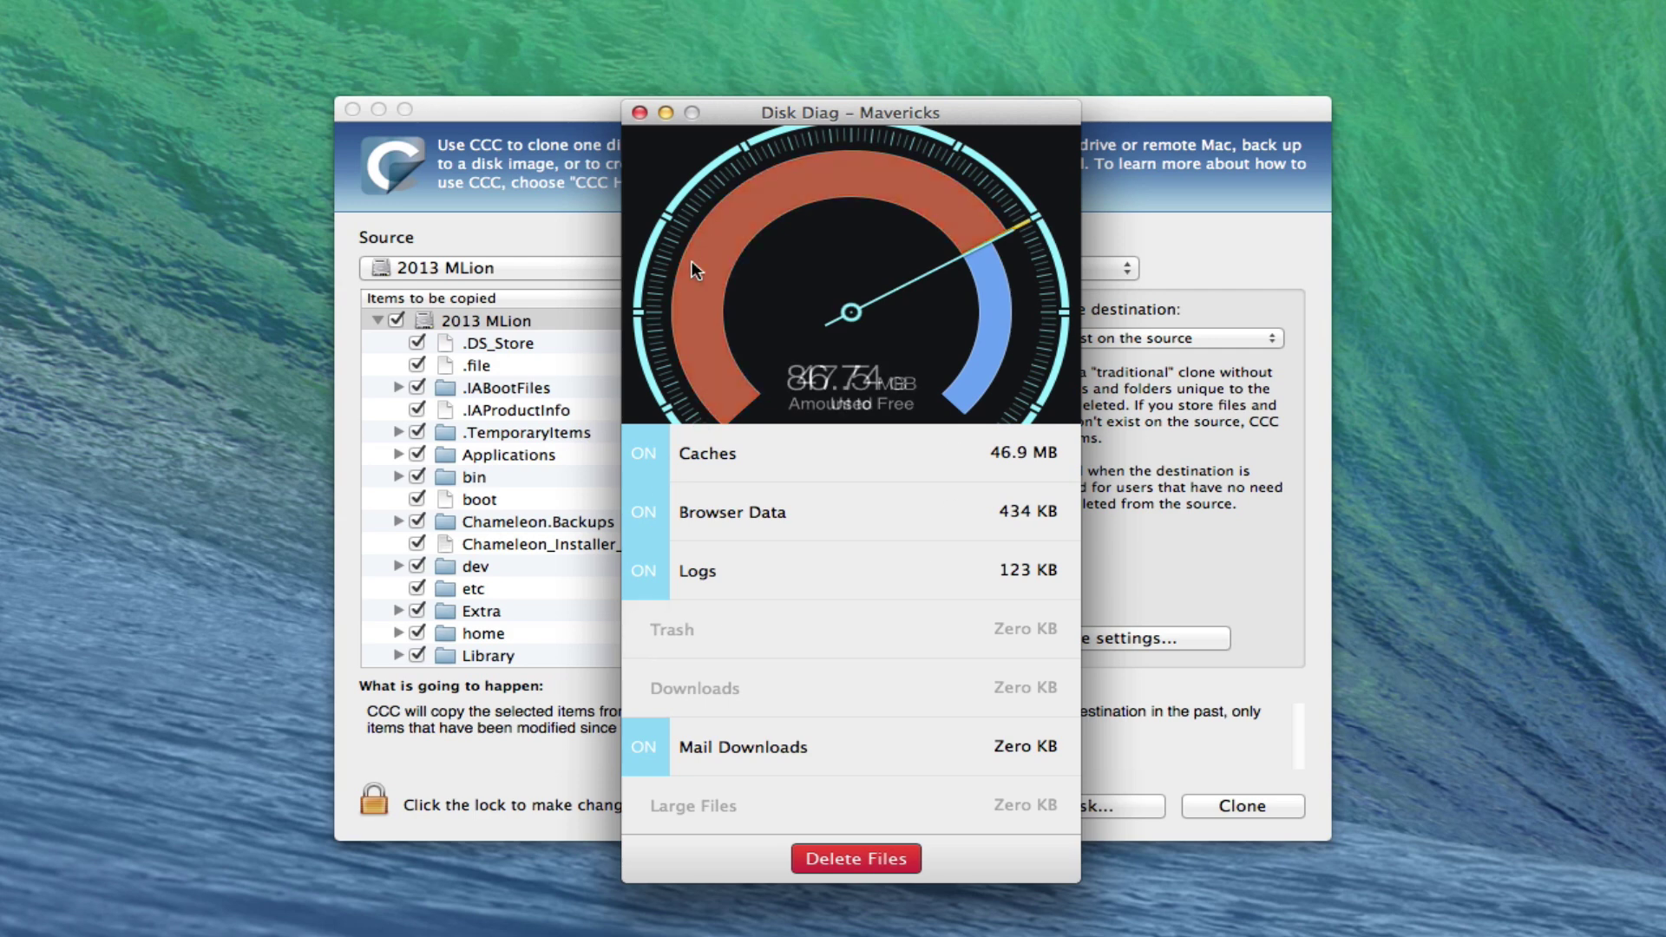
left_click(640, 112)
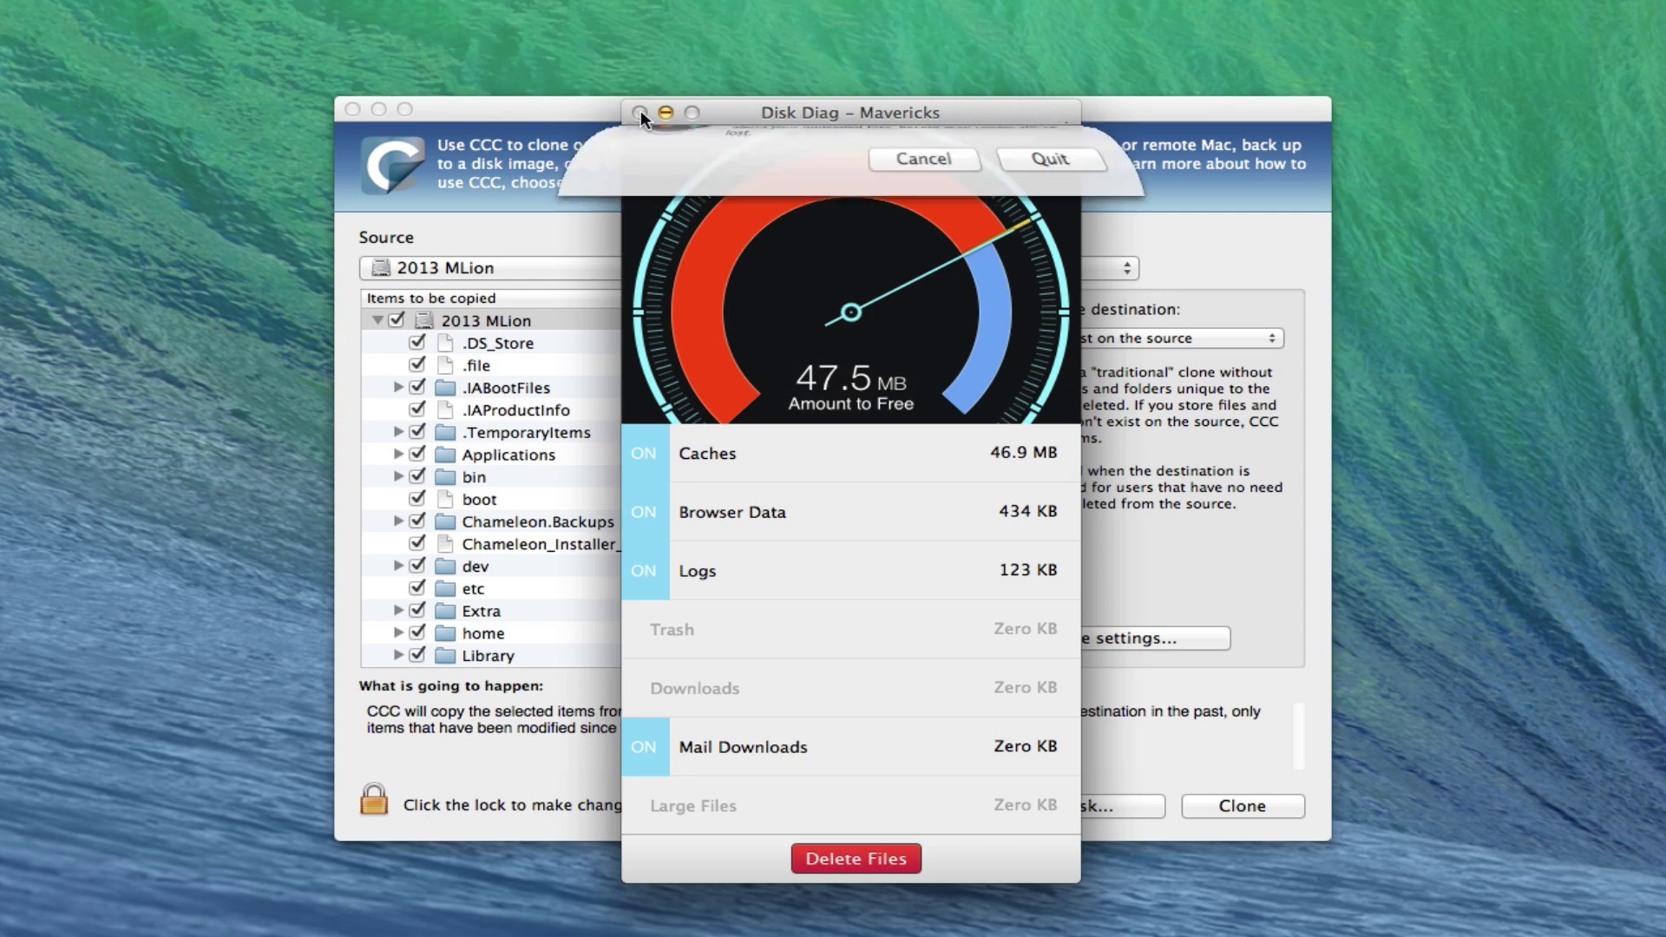
Confirm quitting Disk Diag and pick Empty 750GB as the source volume, leaving the destination unchanged
left_click(1033, 234)
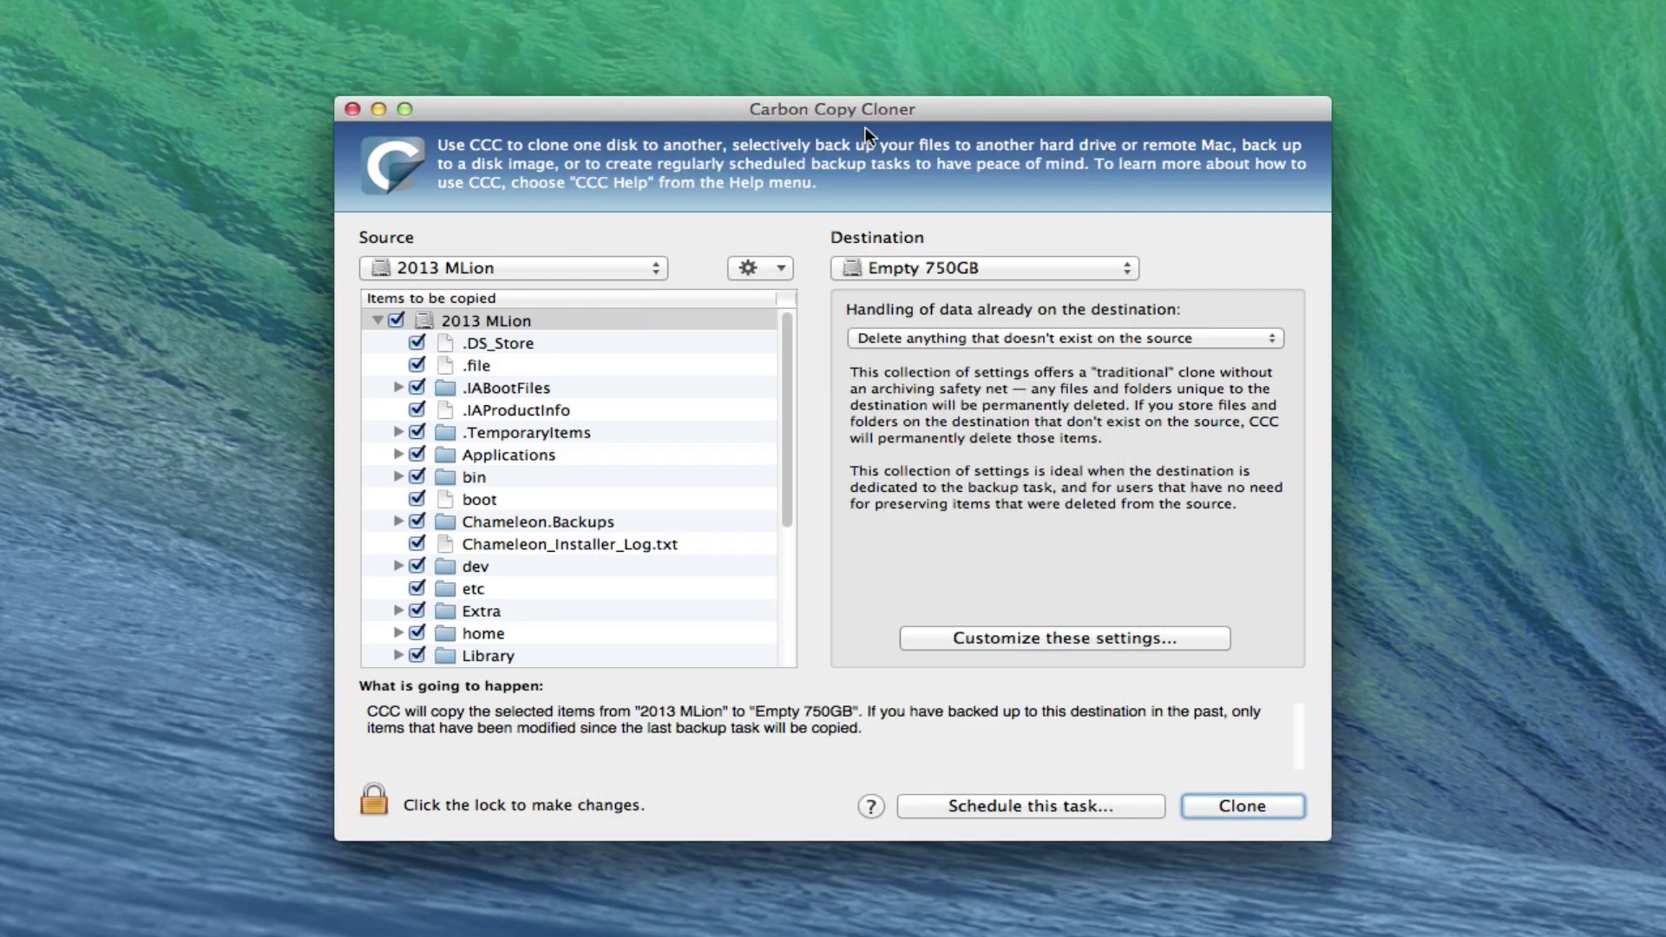
left_click(578, 262)
left_click(513, 339)
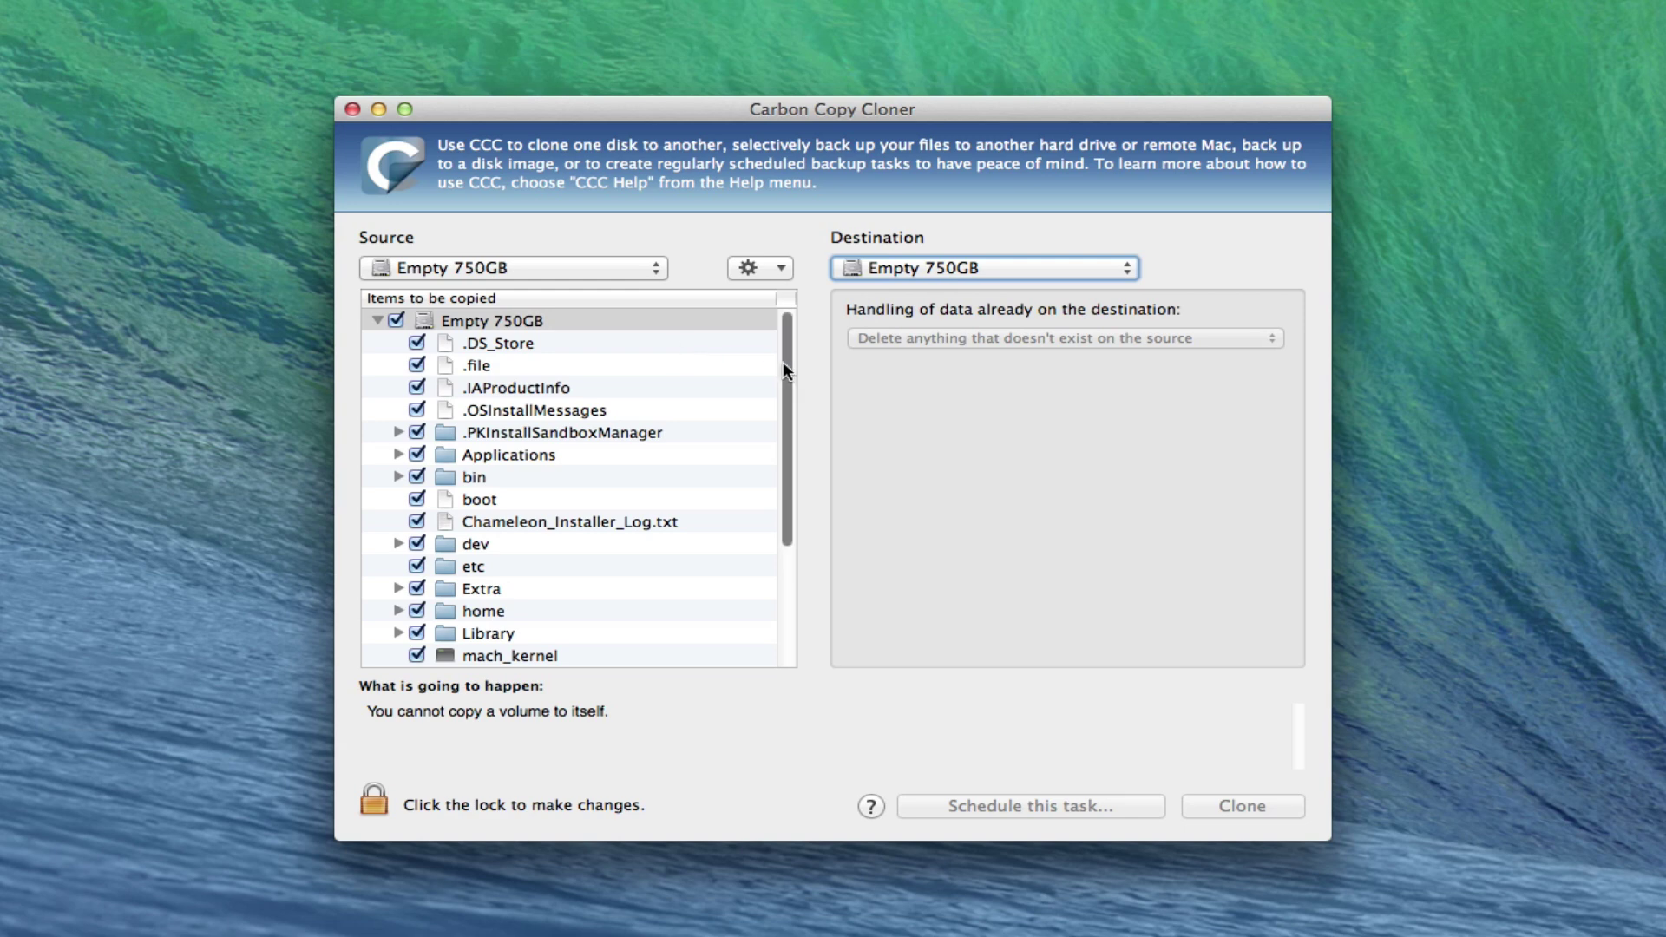
left_click(877, 267)
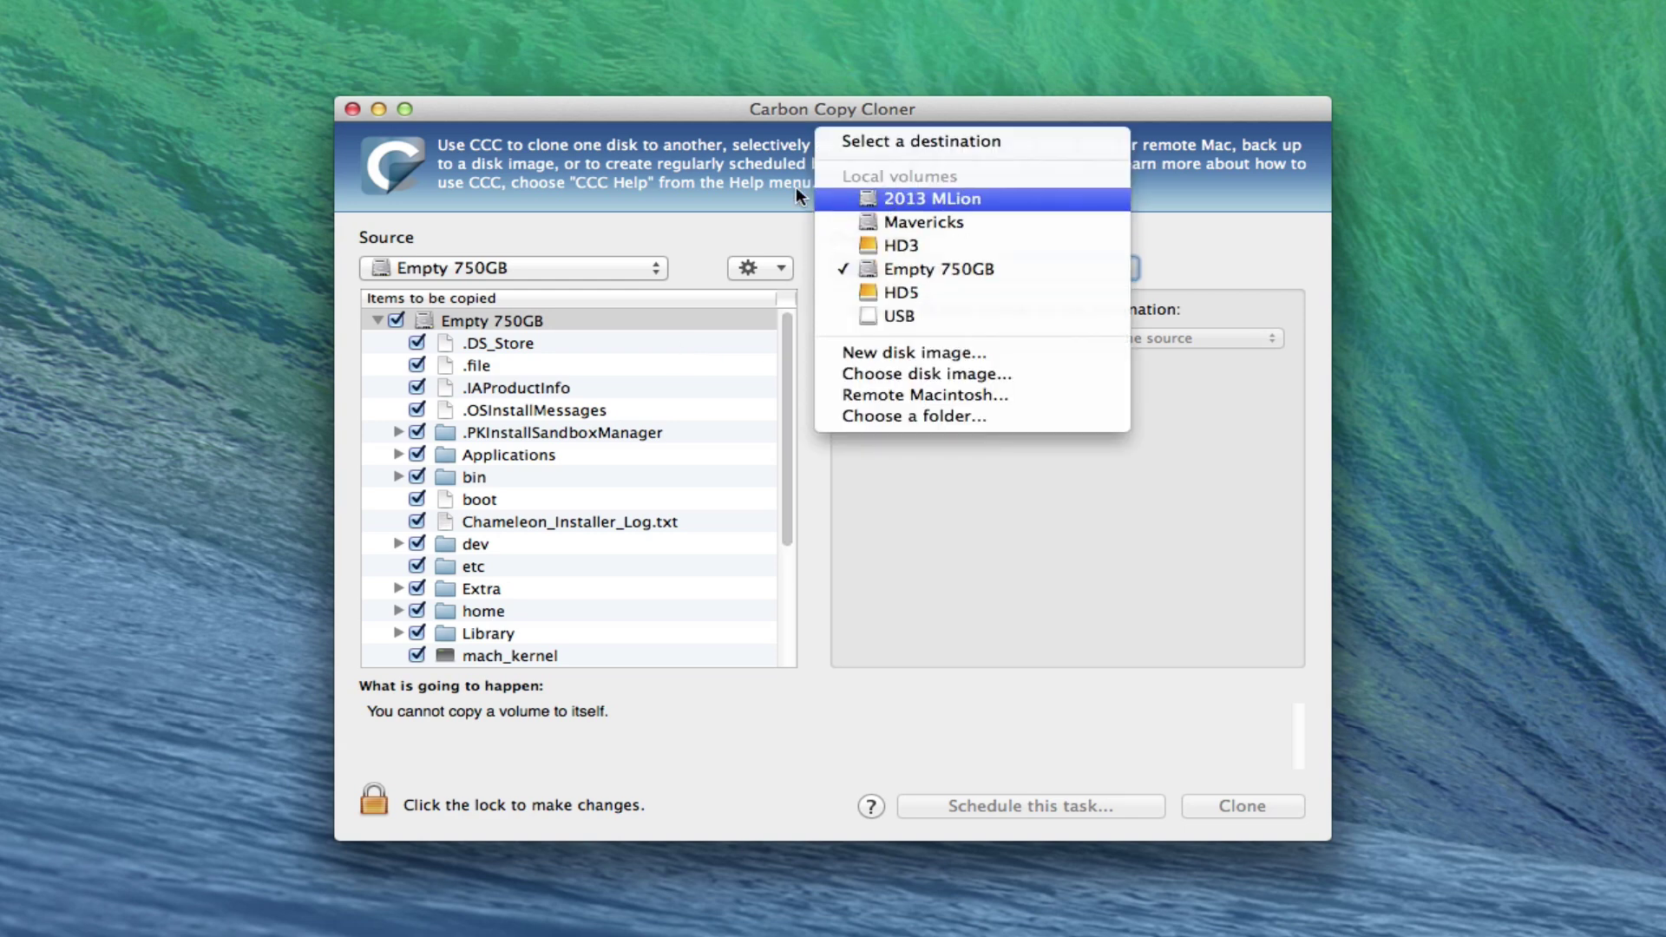
left_click(731, 247)
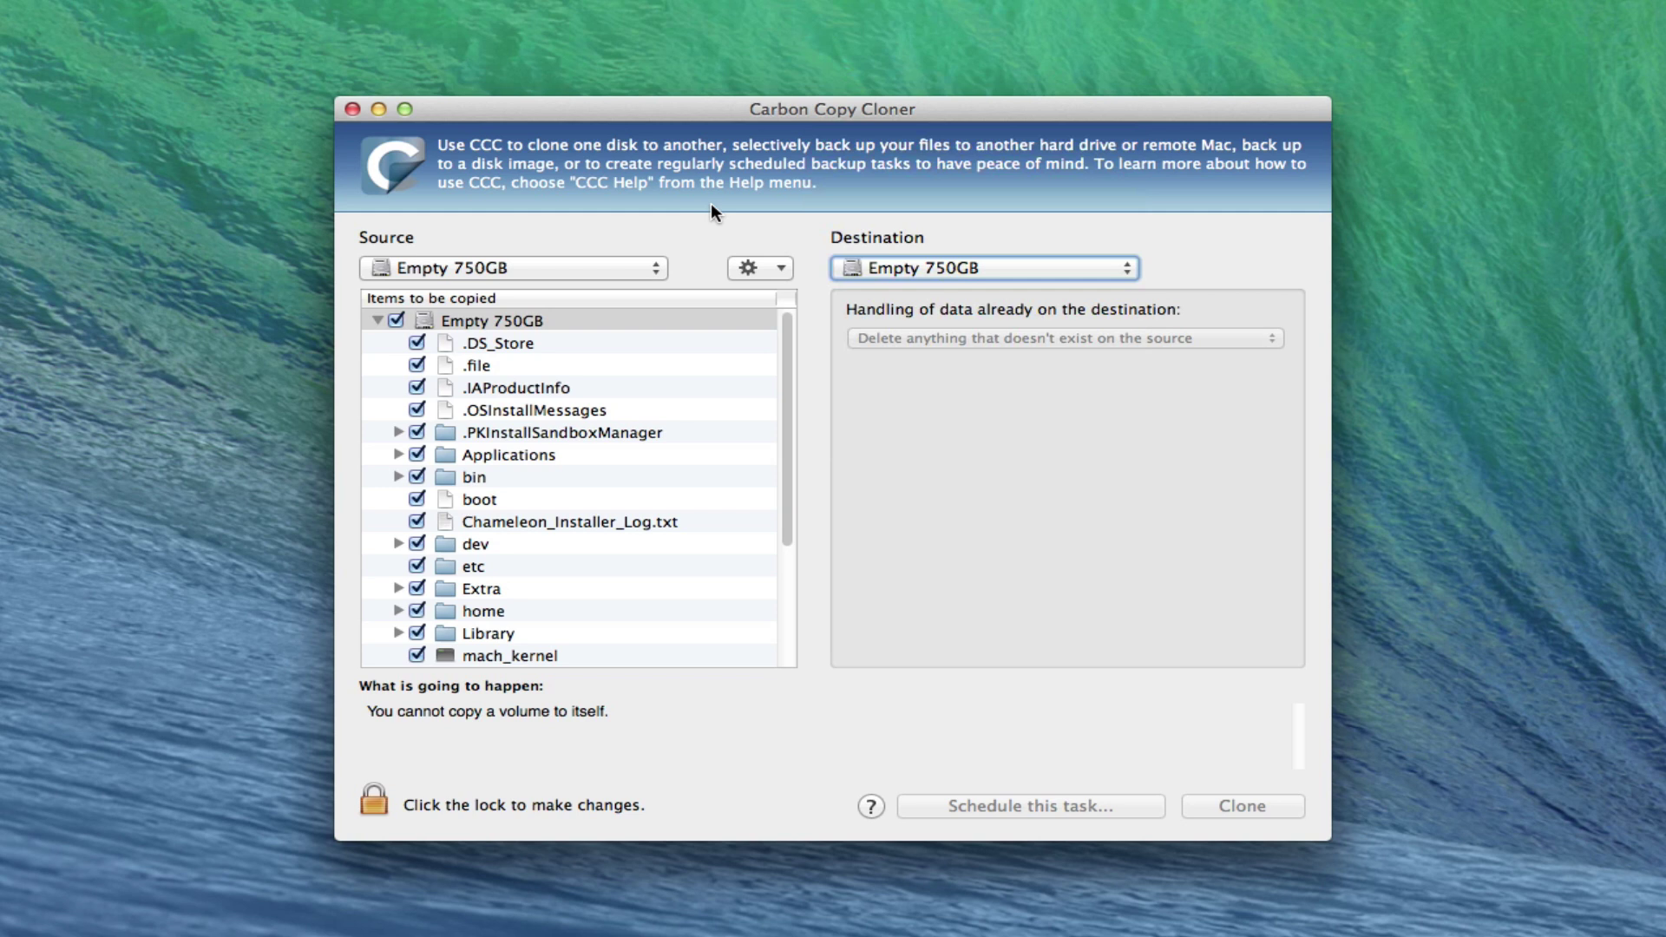
Keep Empty 750GB as the source and scroll through the items-to-be-copied list
left_click(523, 266)
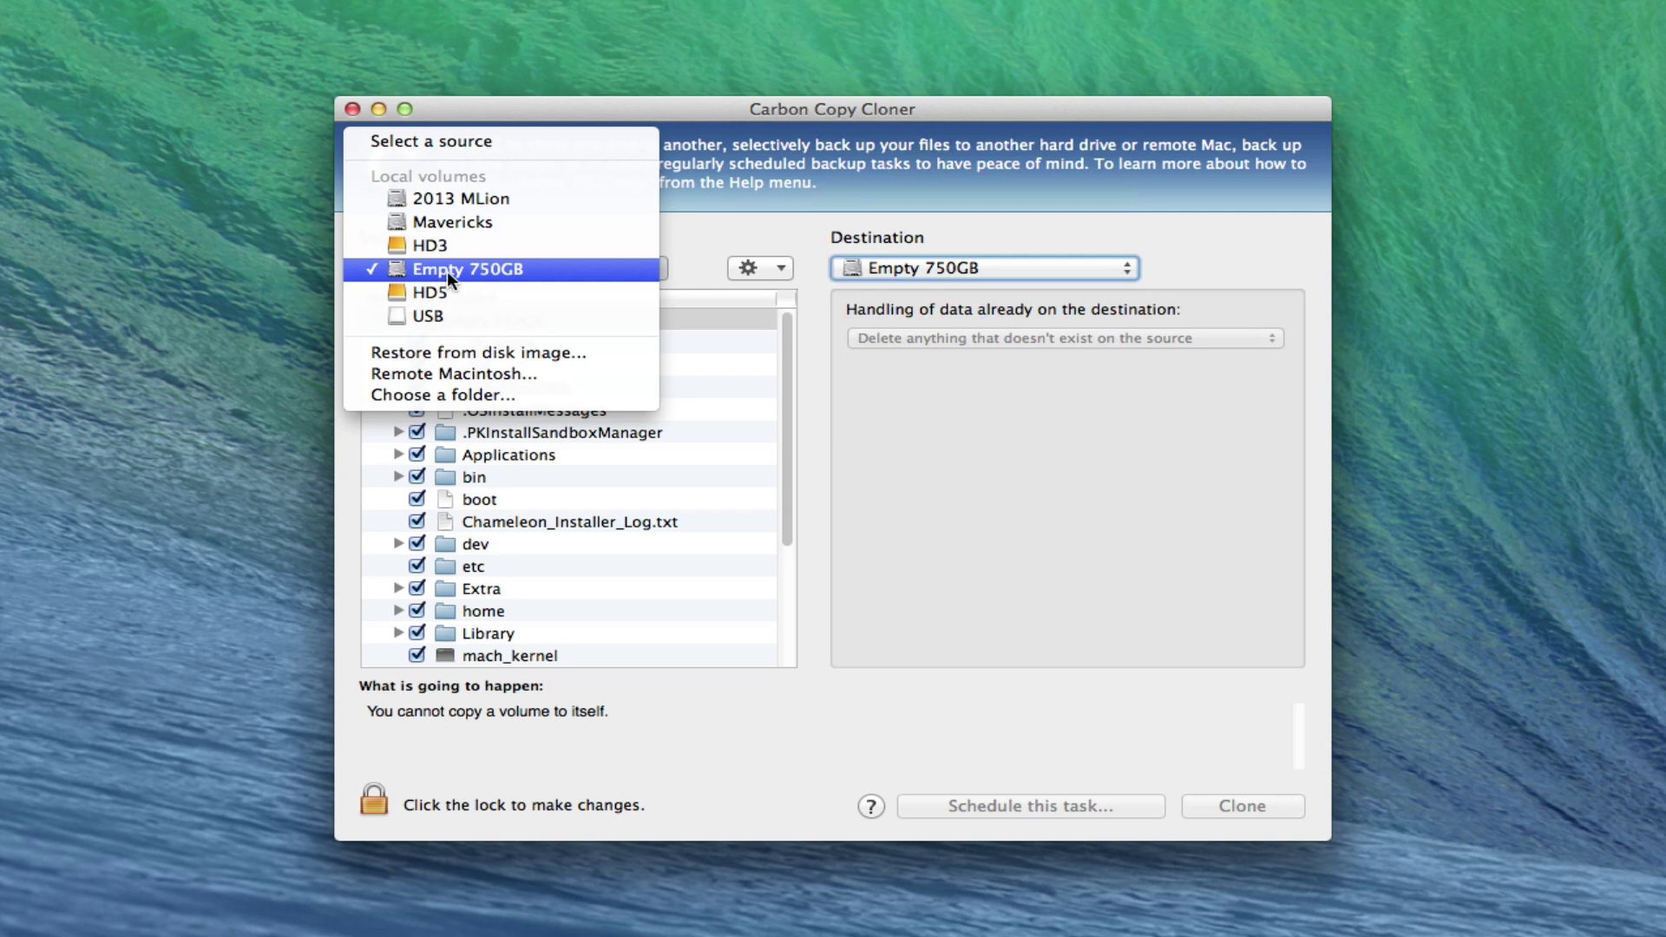
mouse_move(446, 271)
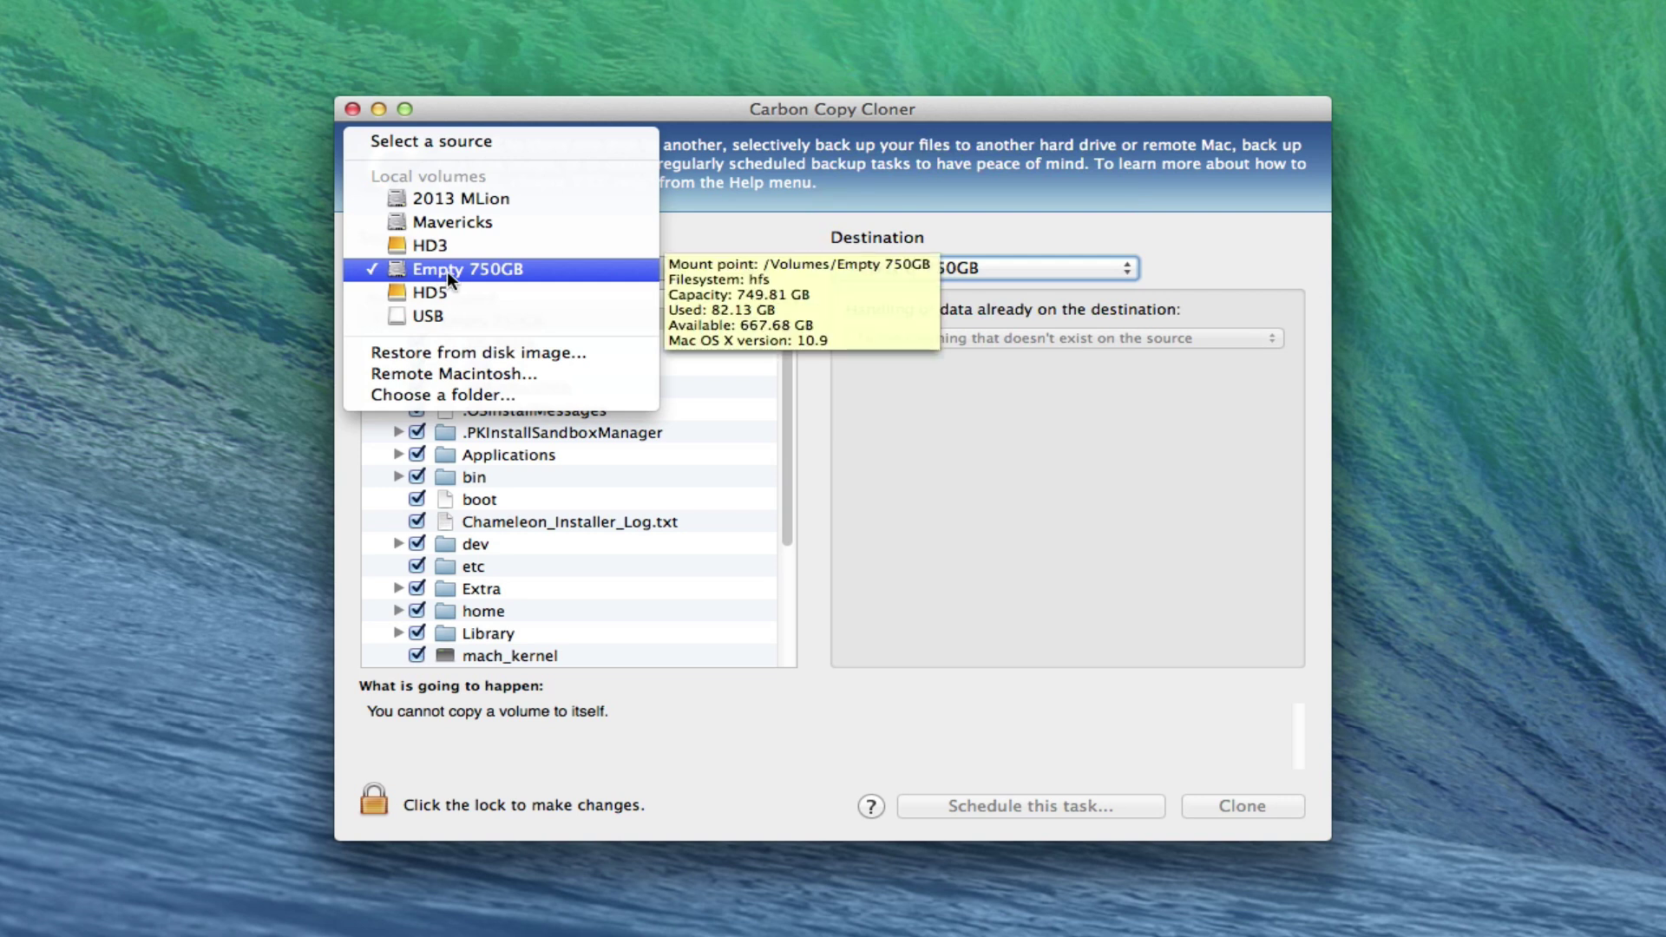
left_click(601, 268)
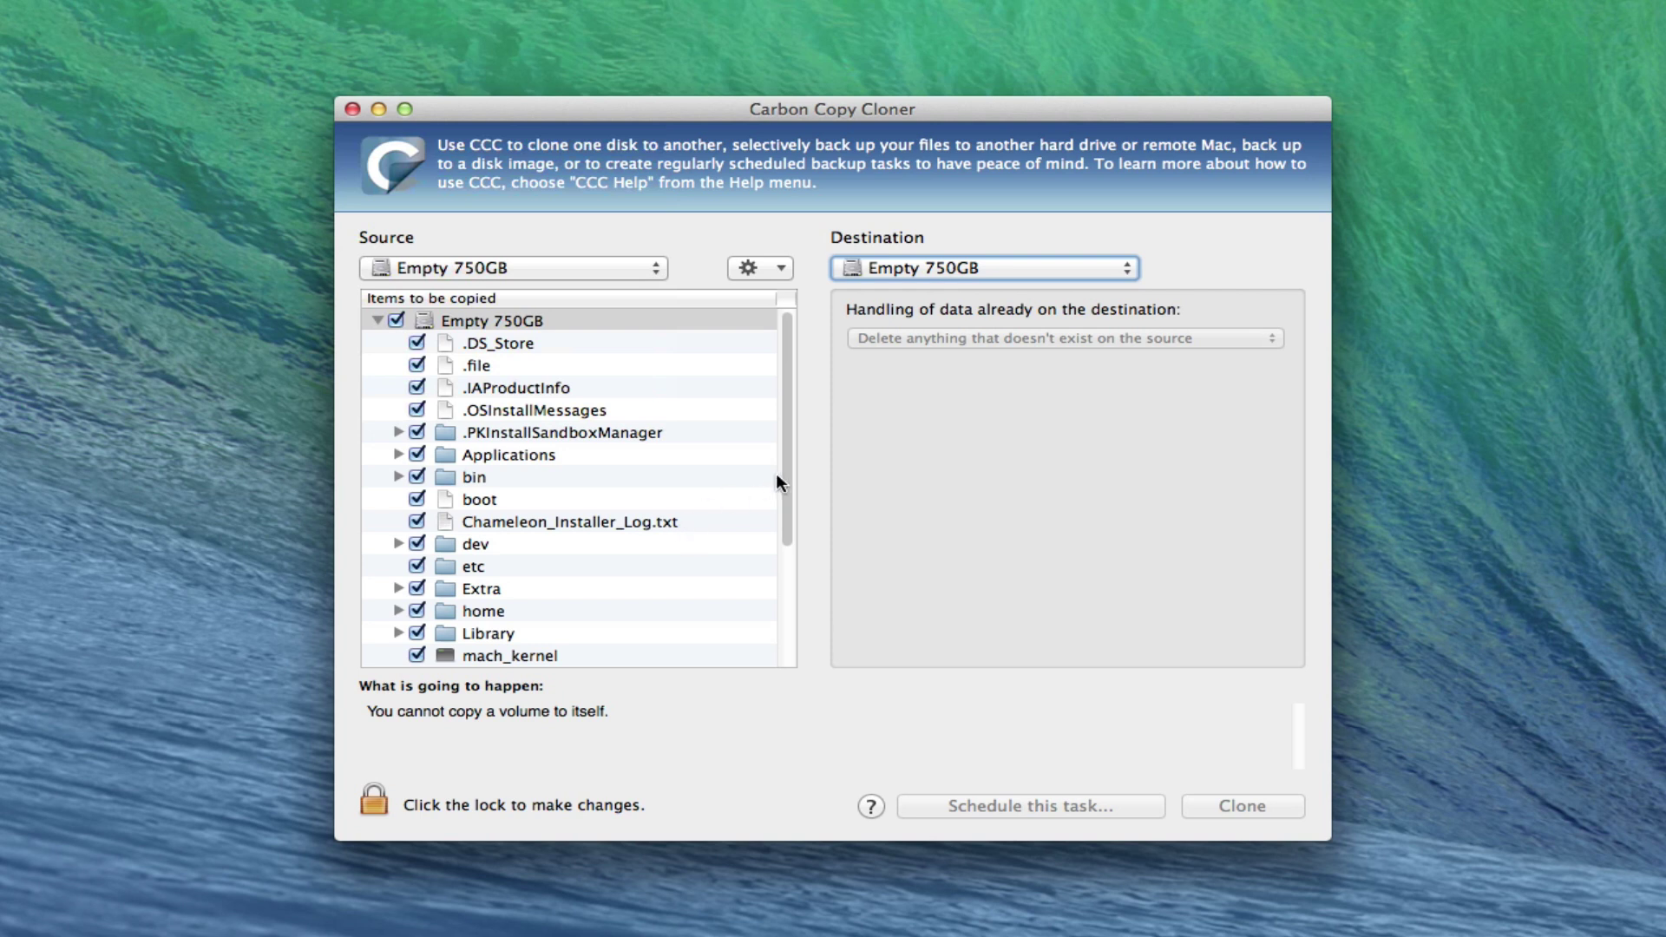
left_click_drag(777, 478, 772, 596)
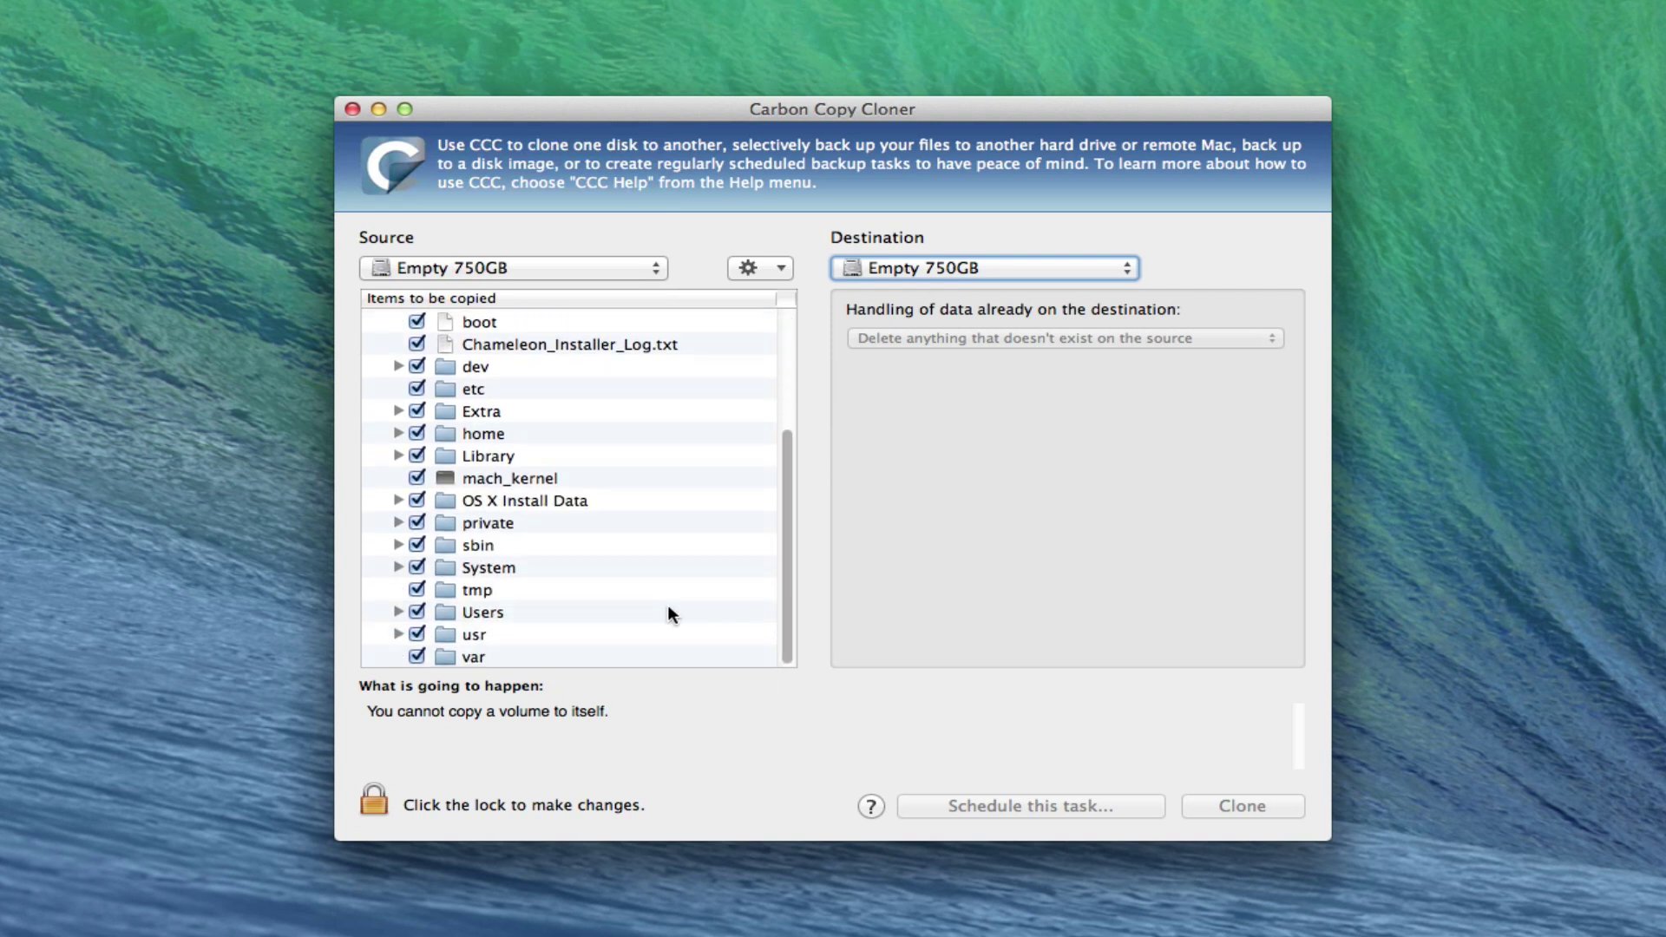
Uncheck every item on Empty 750GB in the items-to-be-copied list
left_click(781, 332)
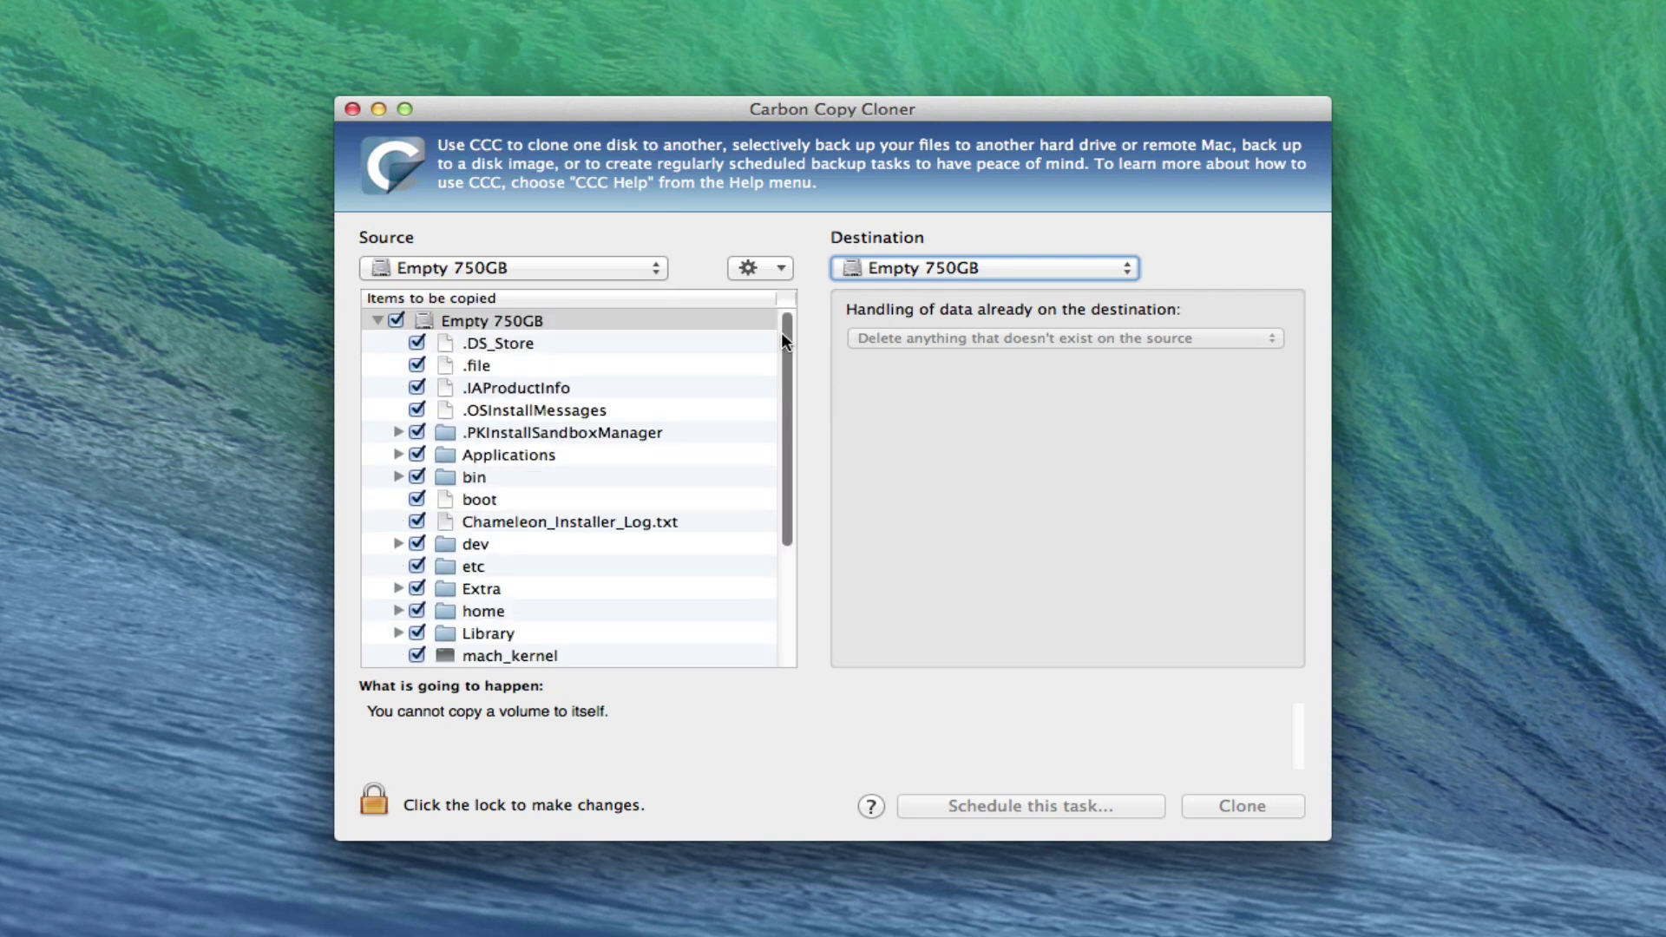
left_click(781, 269)
left_click(426, 325)
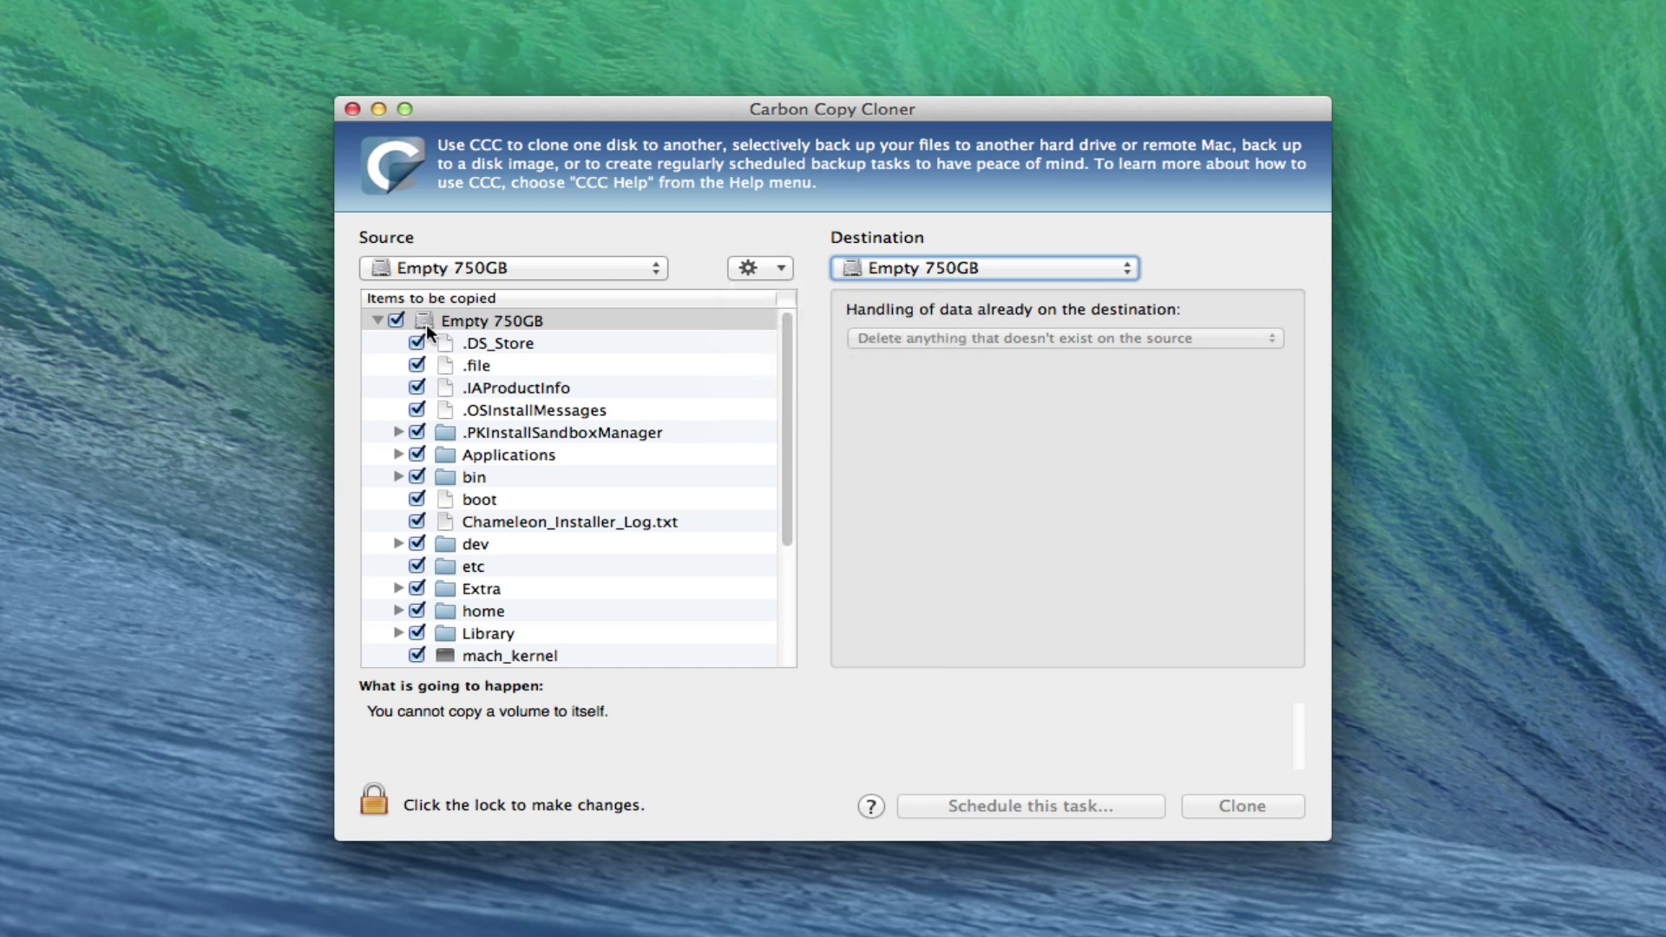
left_click(396, 321)
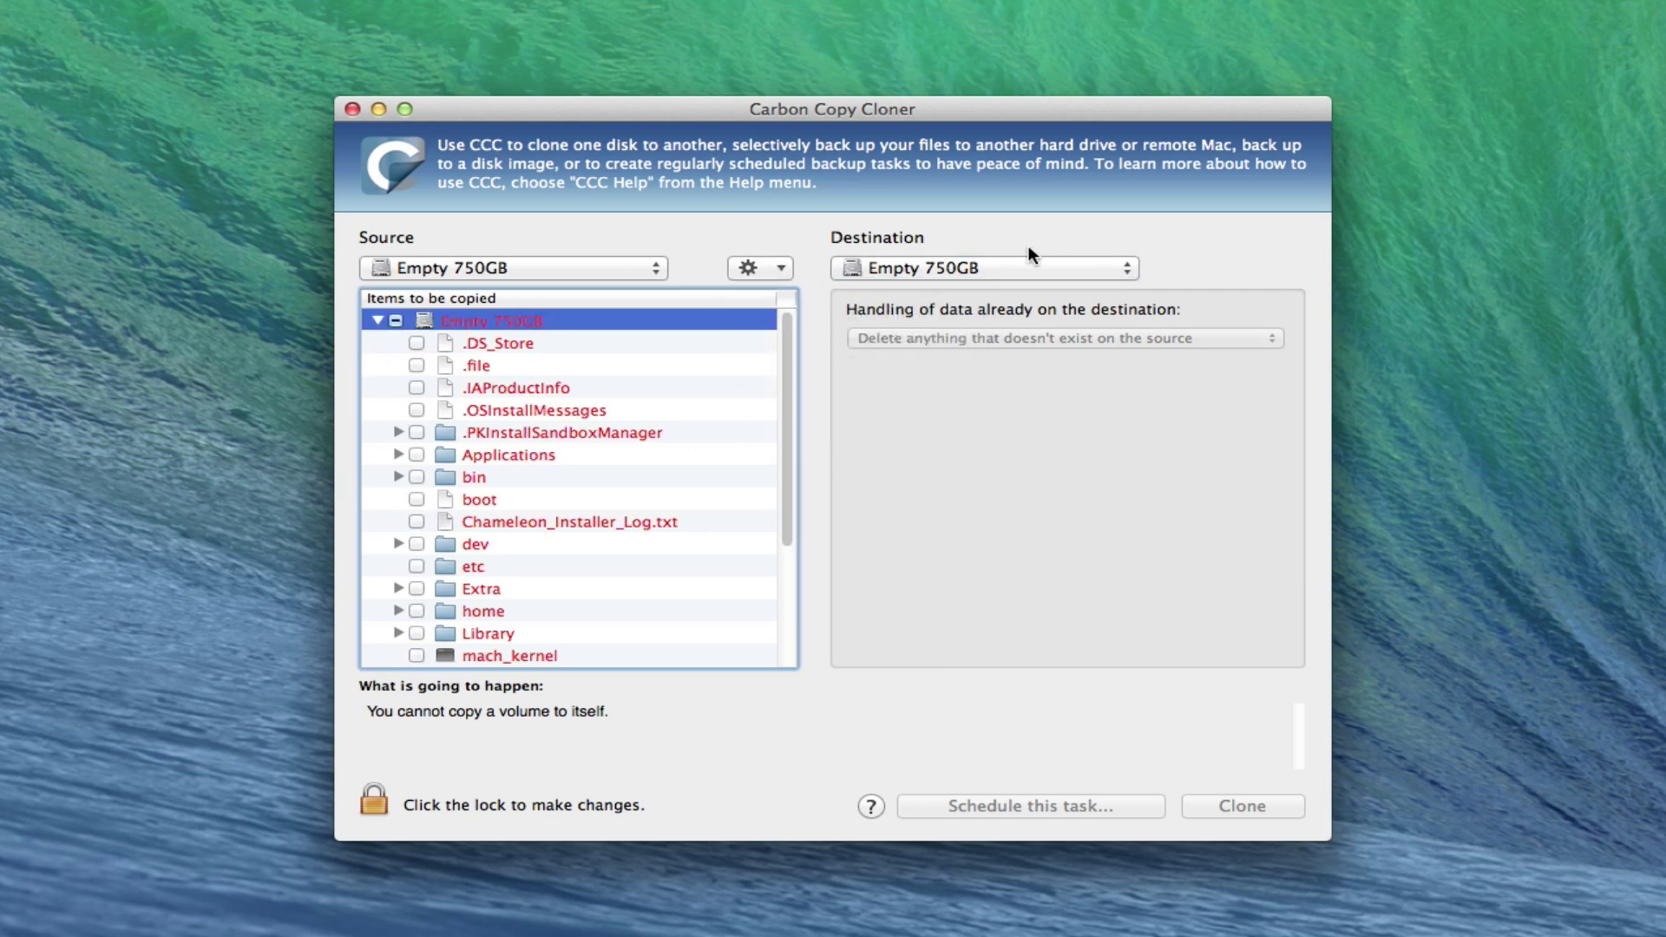
Set Mavericks as the destination, accept the startup disk warning, and keep the Preserve newer files preset
left_click(1005, 262)
left_click(920, 221)
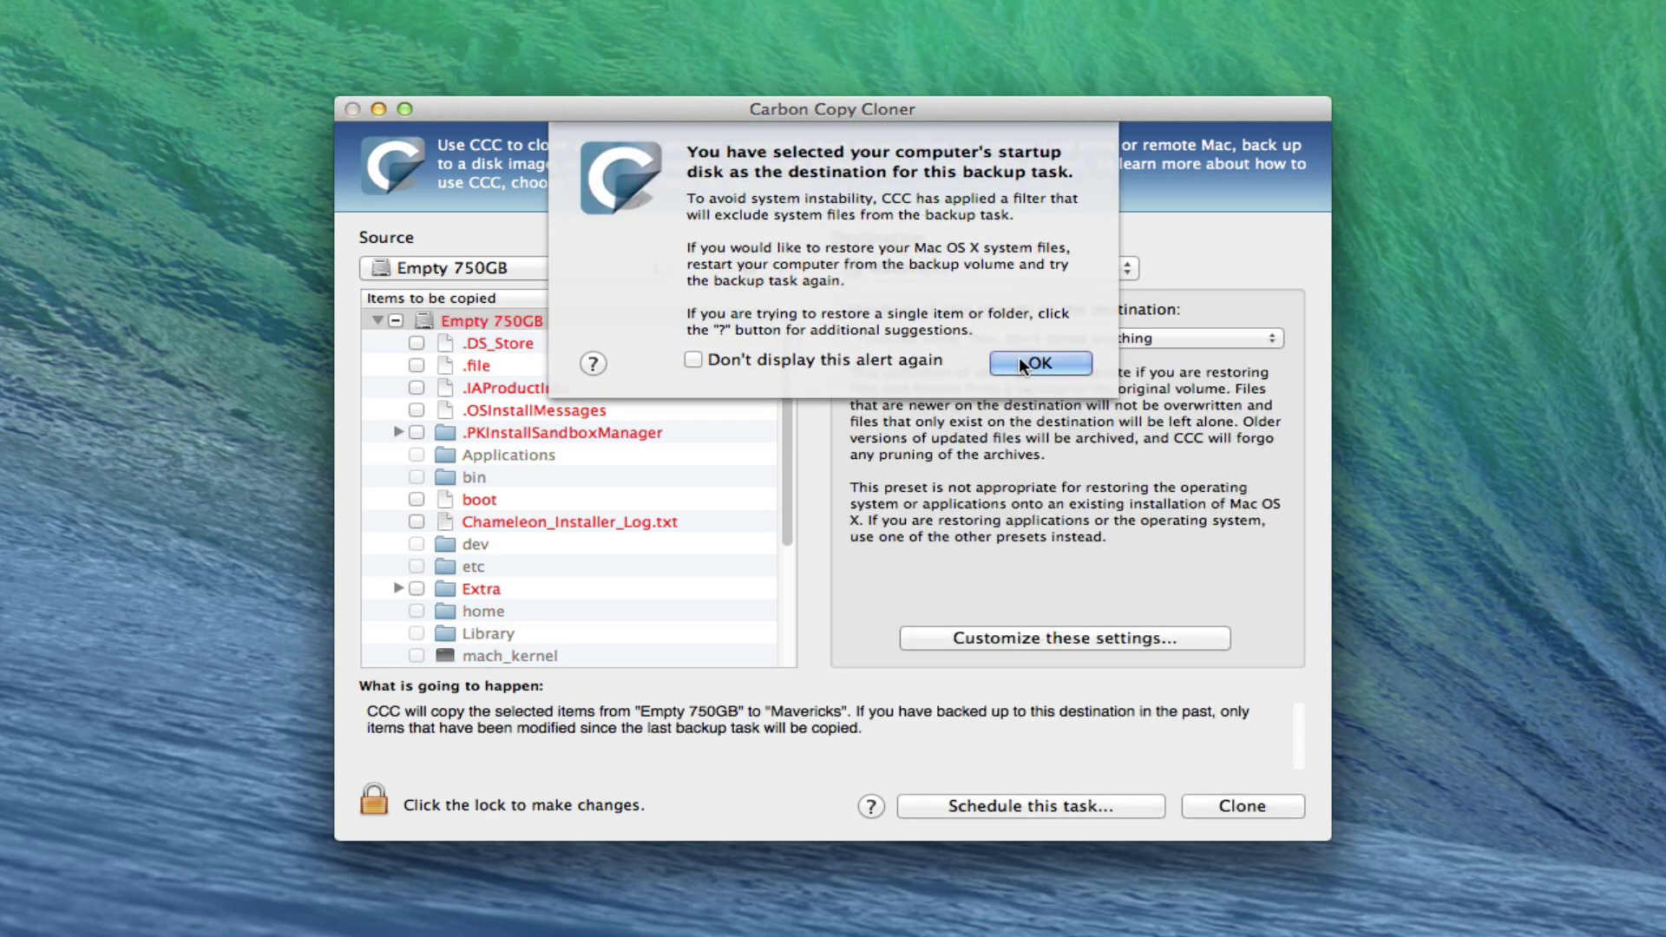
left_click(1021, 364)
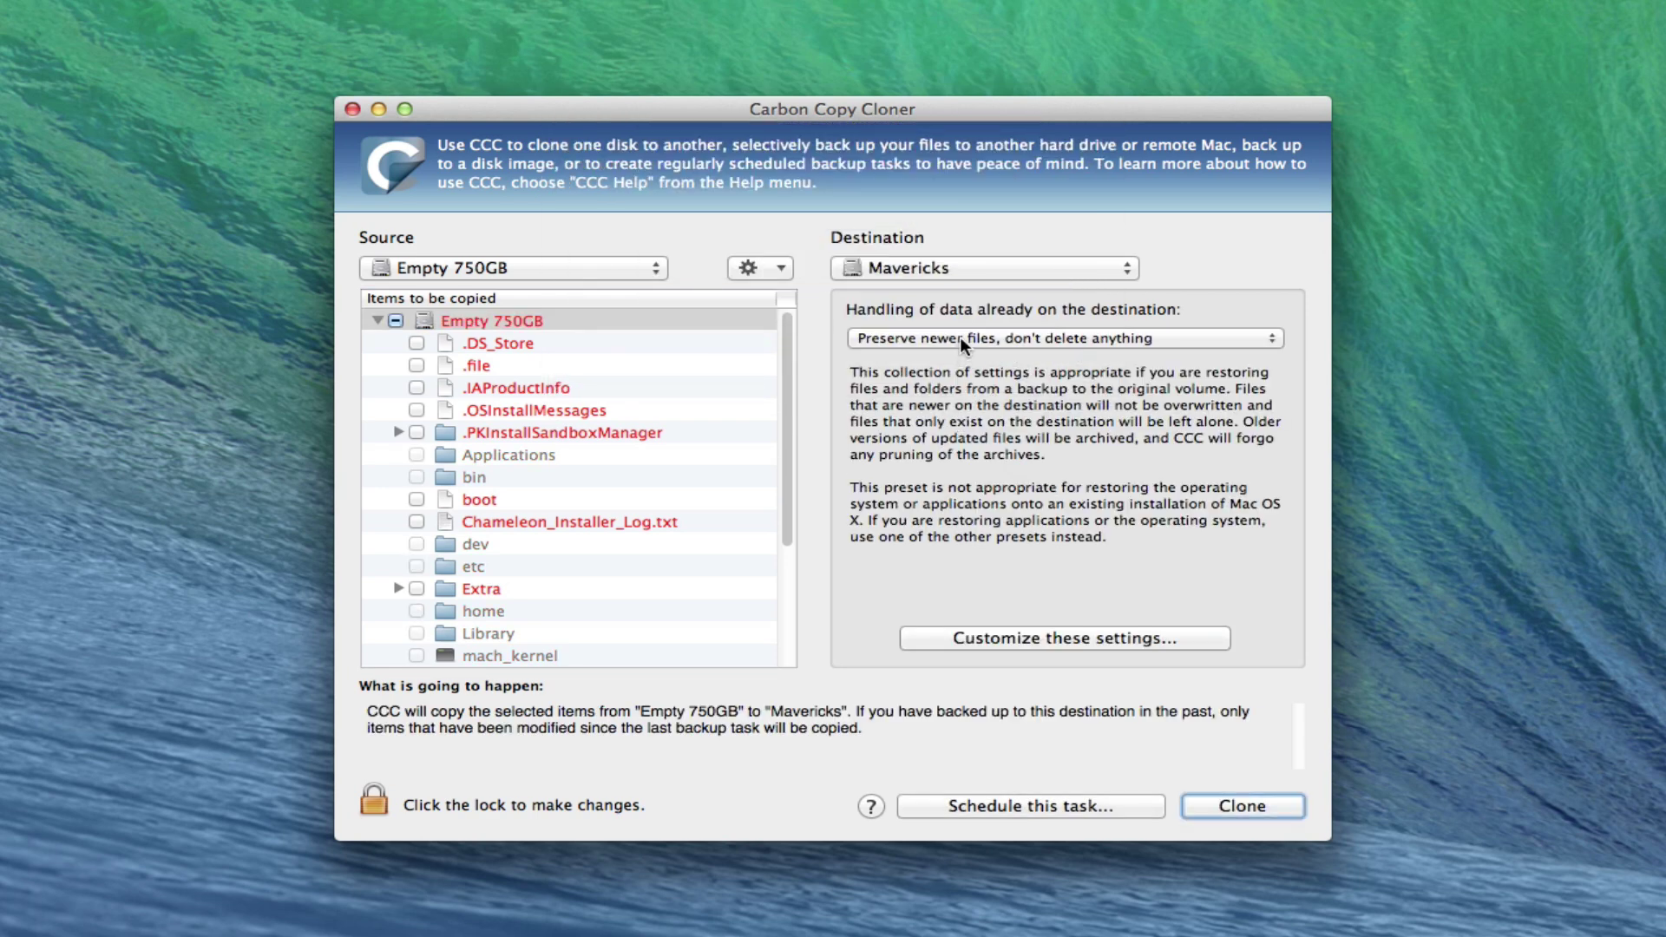
left_click(960, 337)
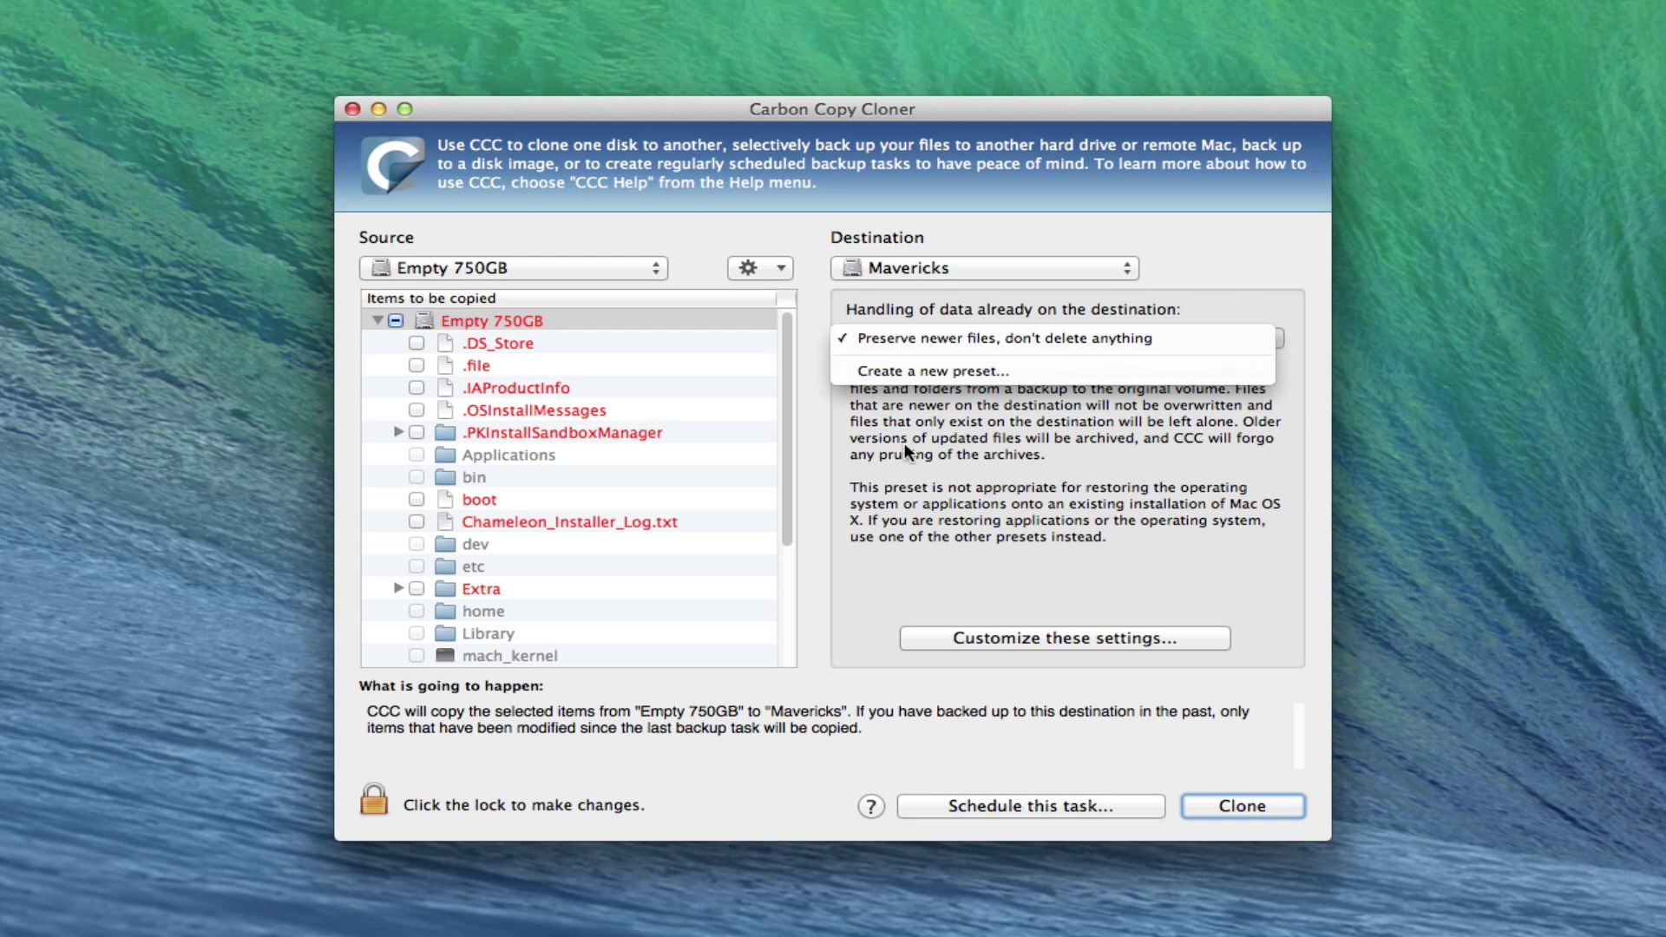
left_click(872, 622)
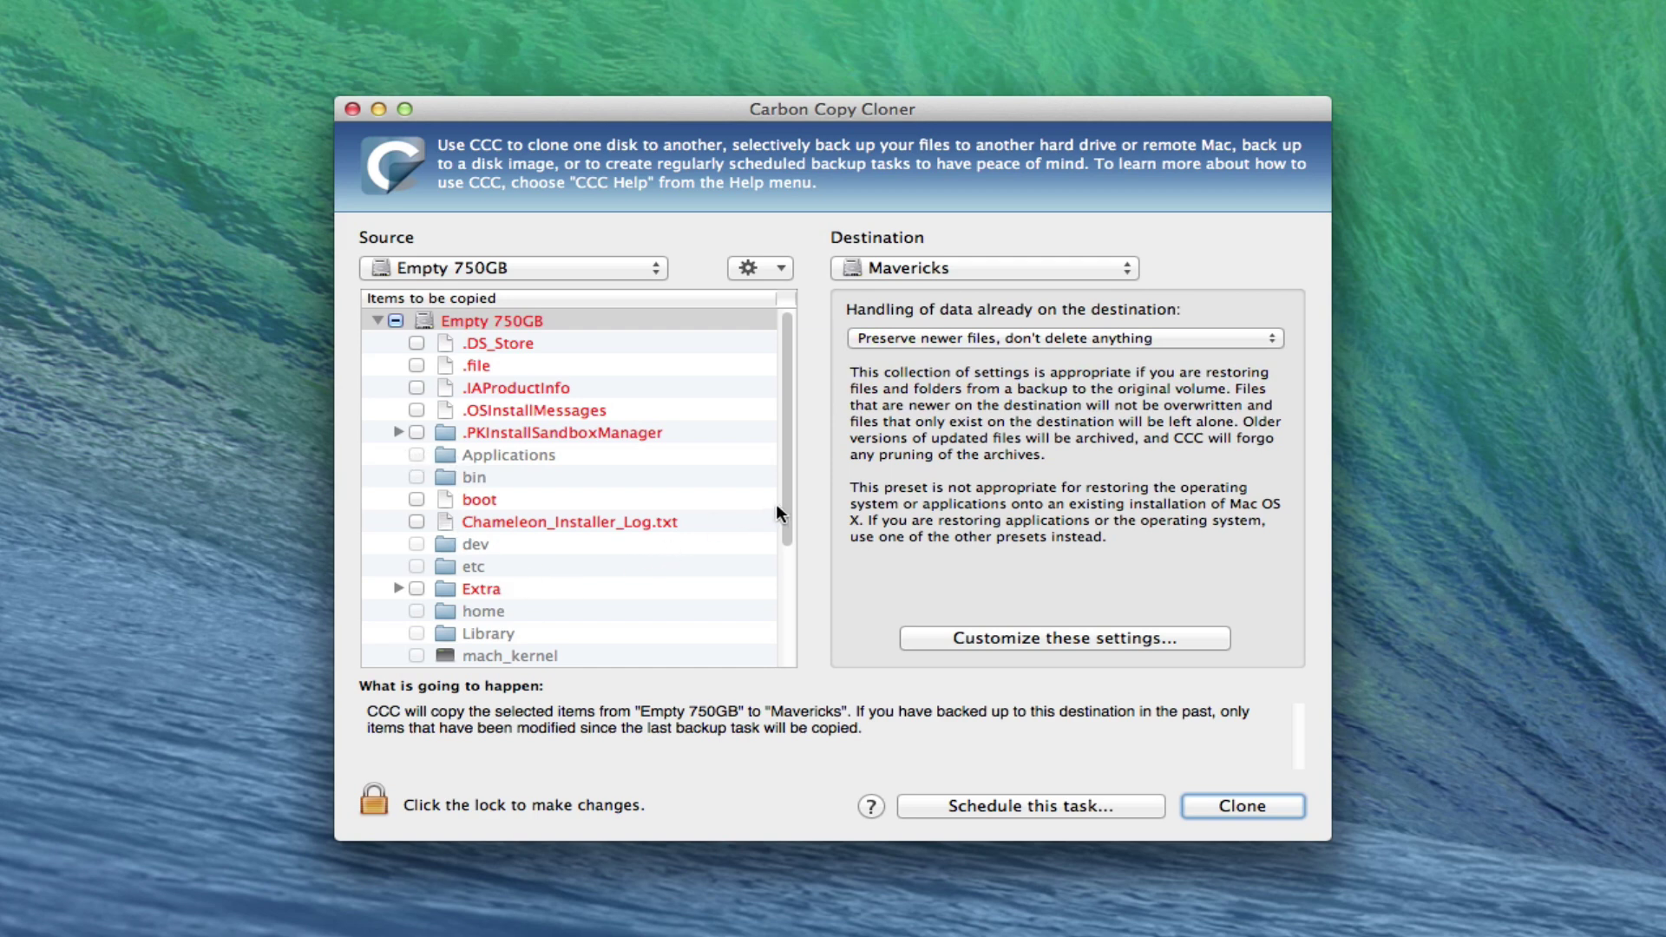
Expand Users, the home folder and Desktop, briefly looking inside 2Upload
left_click_drag(784, 481, 769, 615)
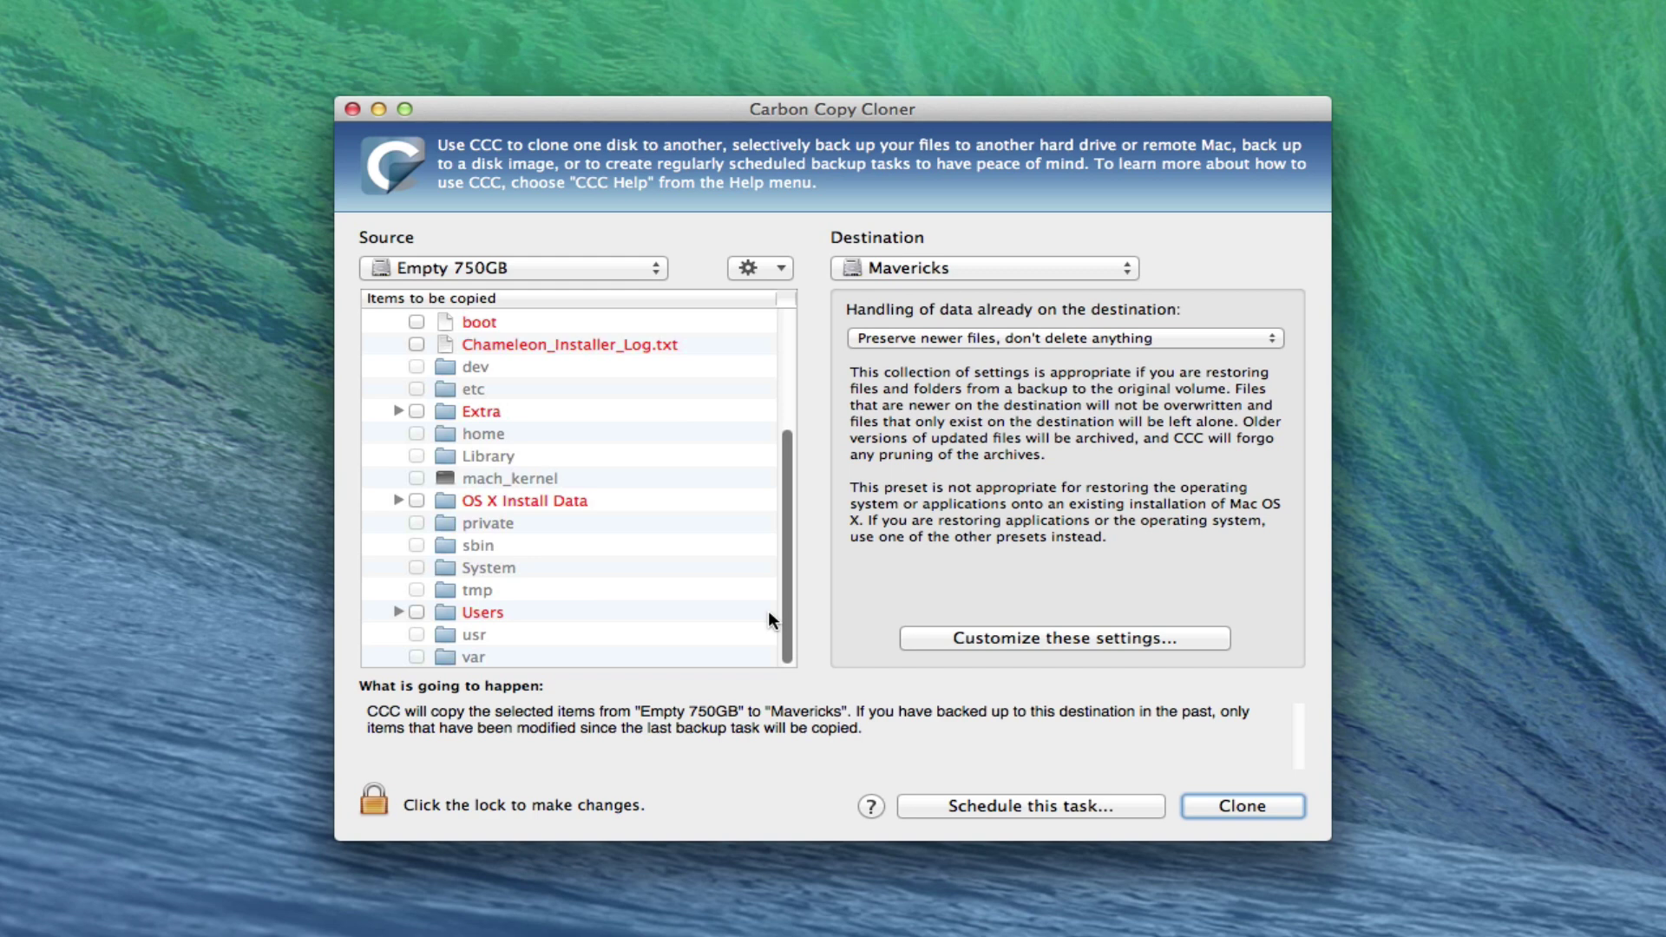
left_click(398, 612)
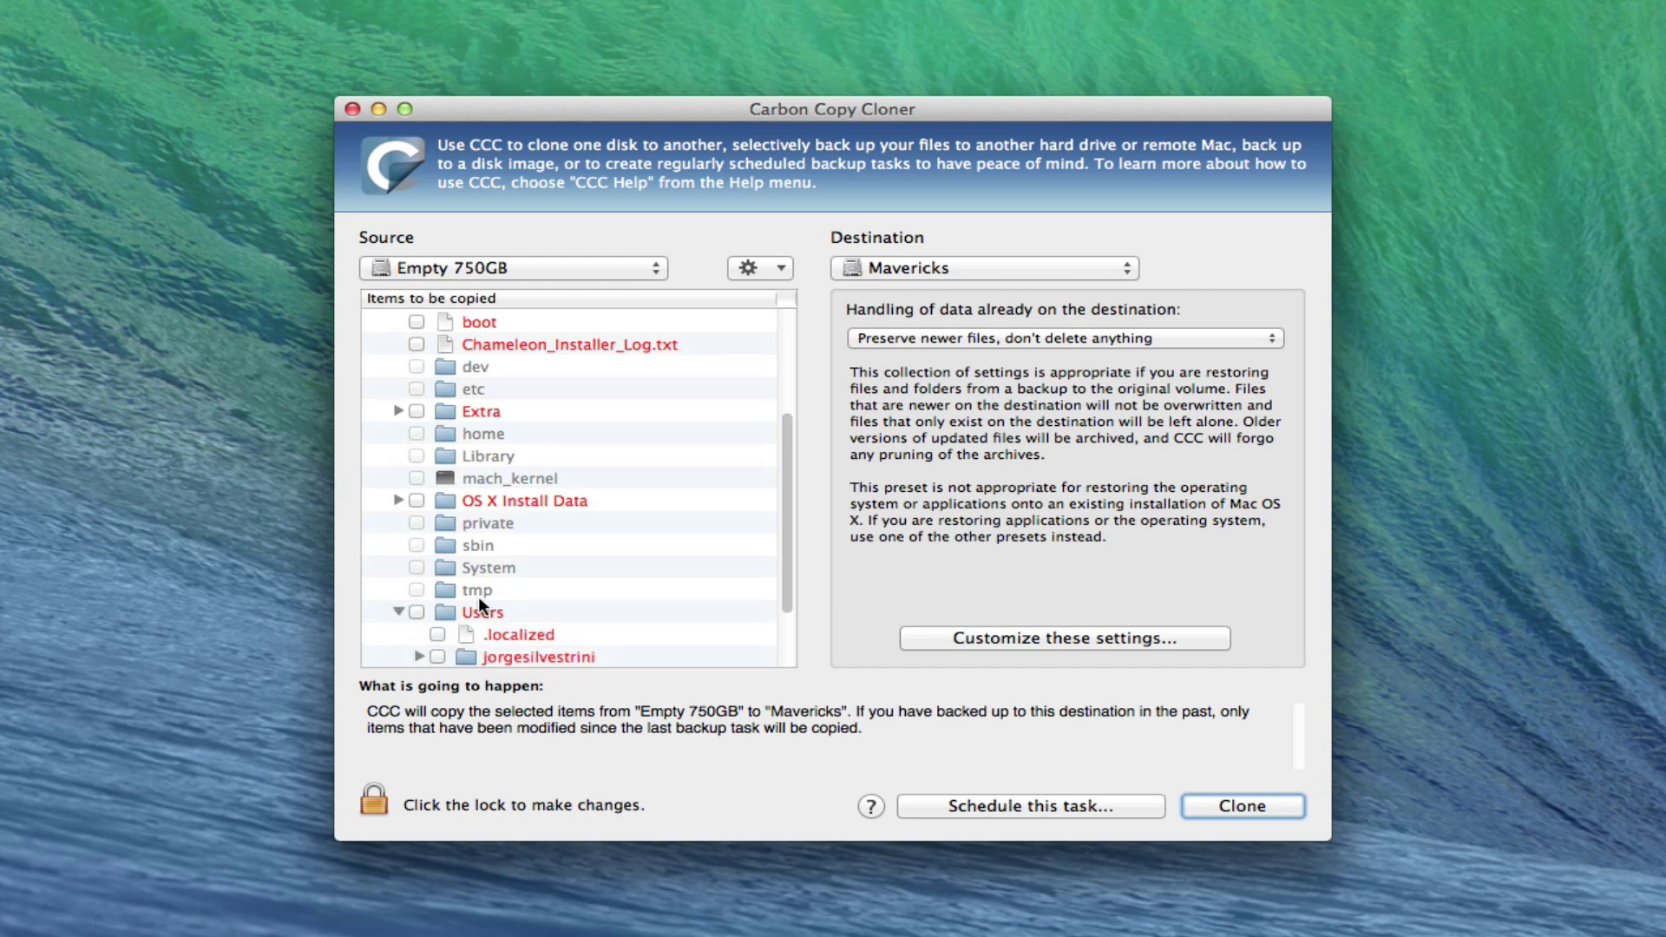
left_click_drag(781, 538, 773, 616)
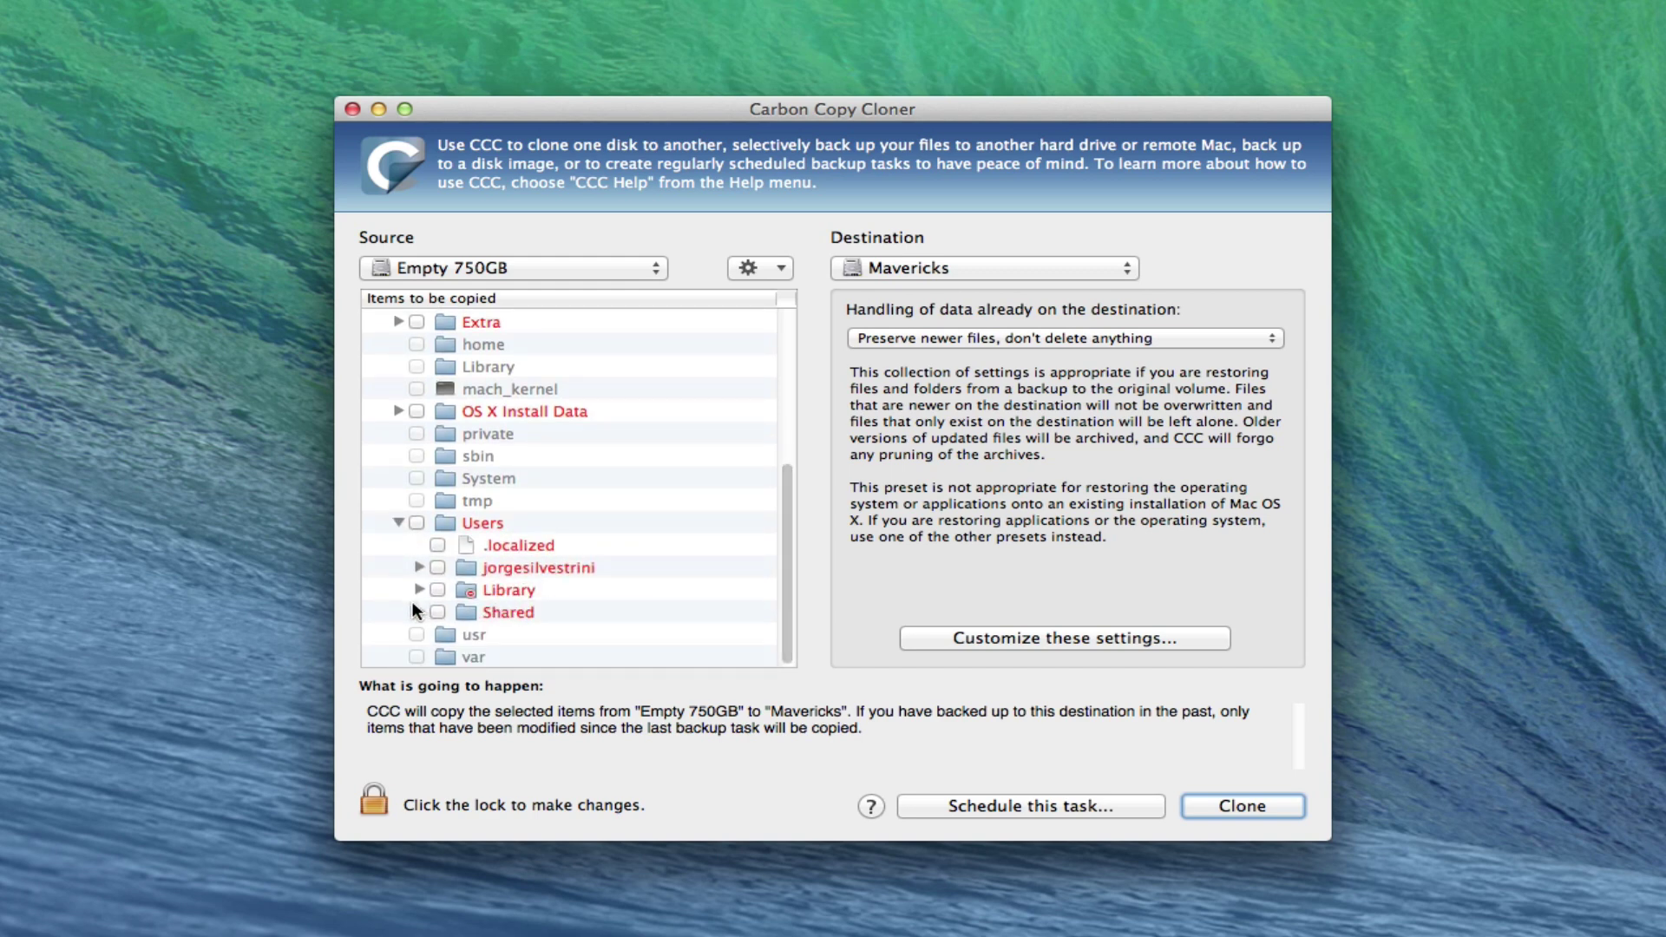
left_click(423, 565)
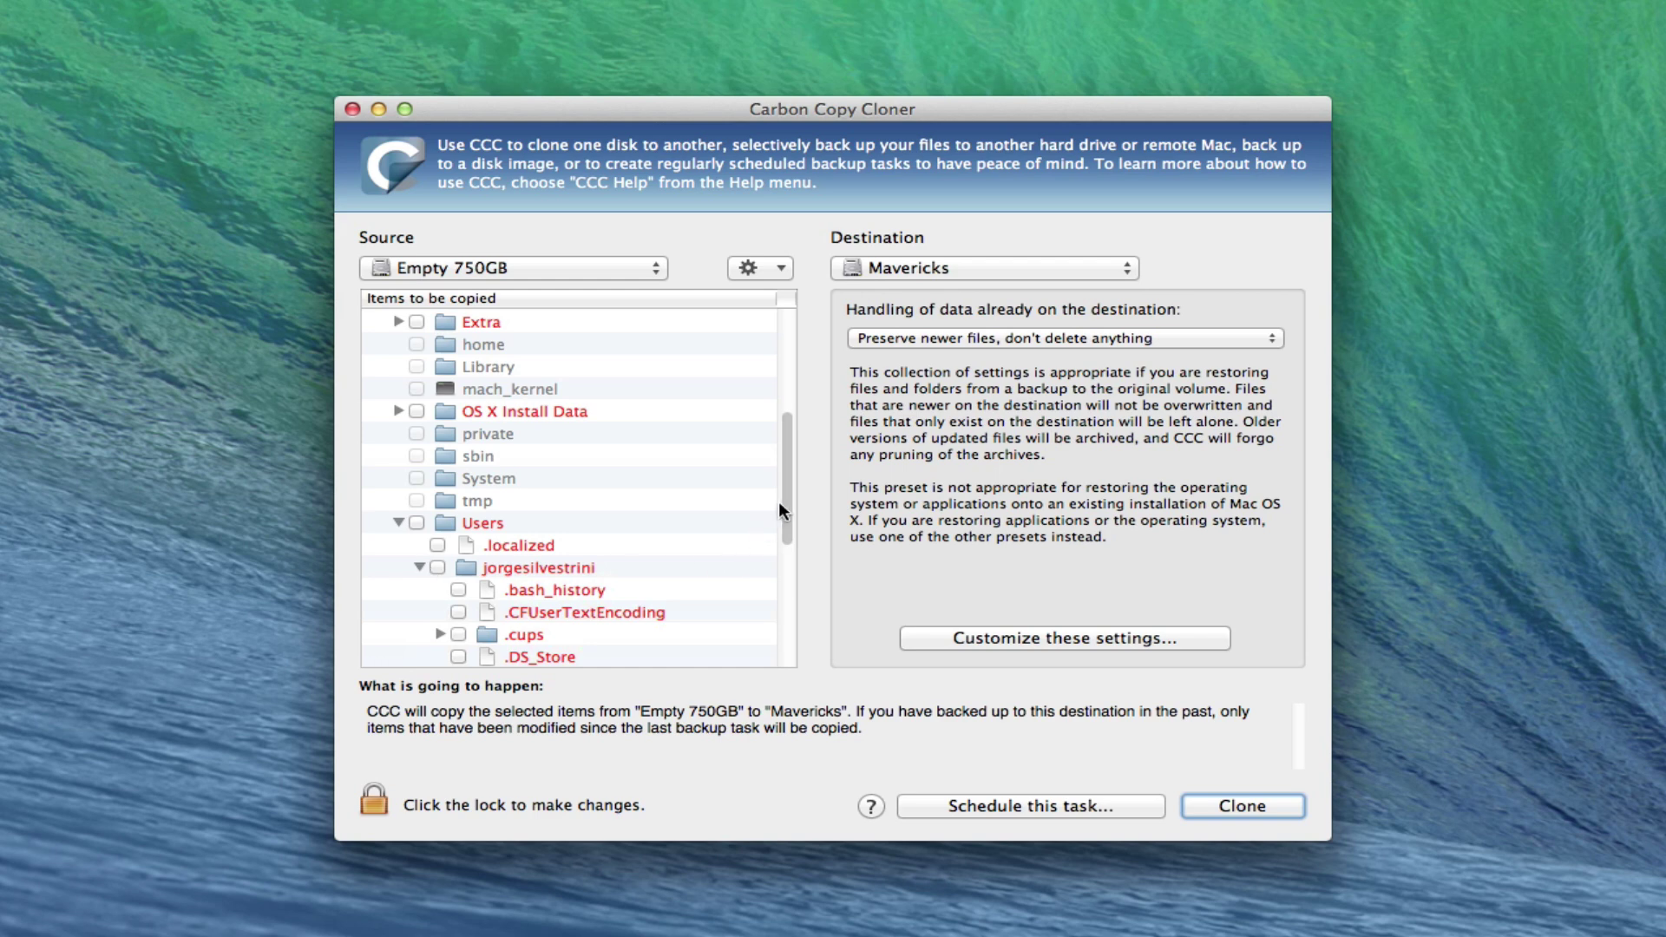
left_click_drag(781, 511, 771, 576)
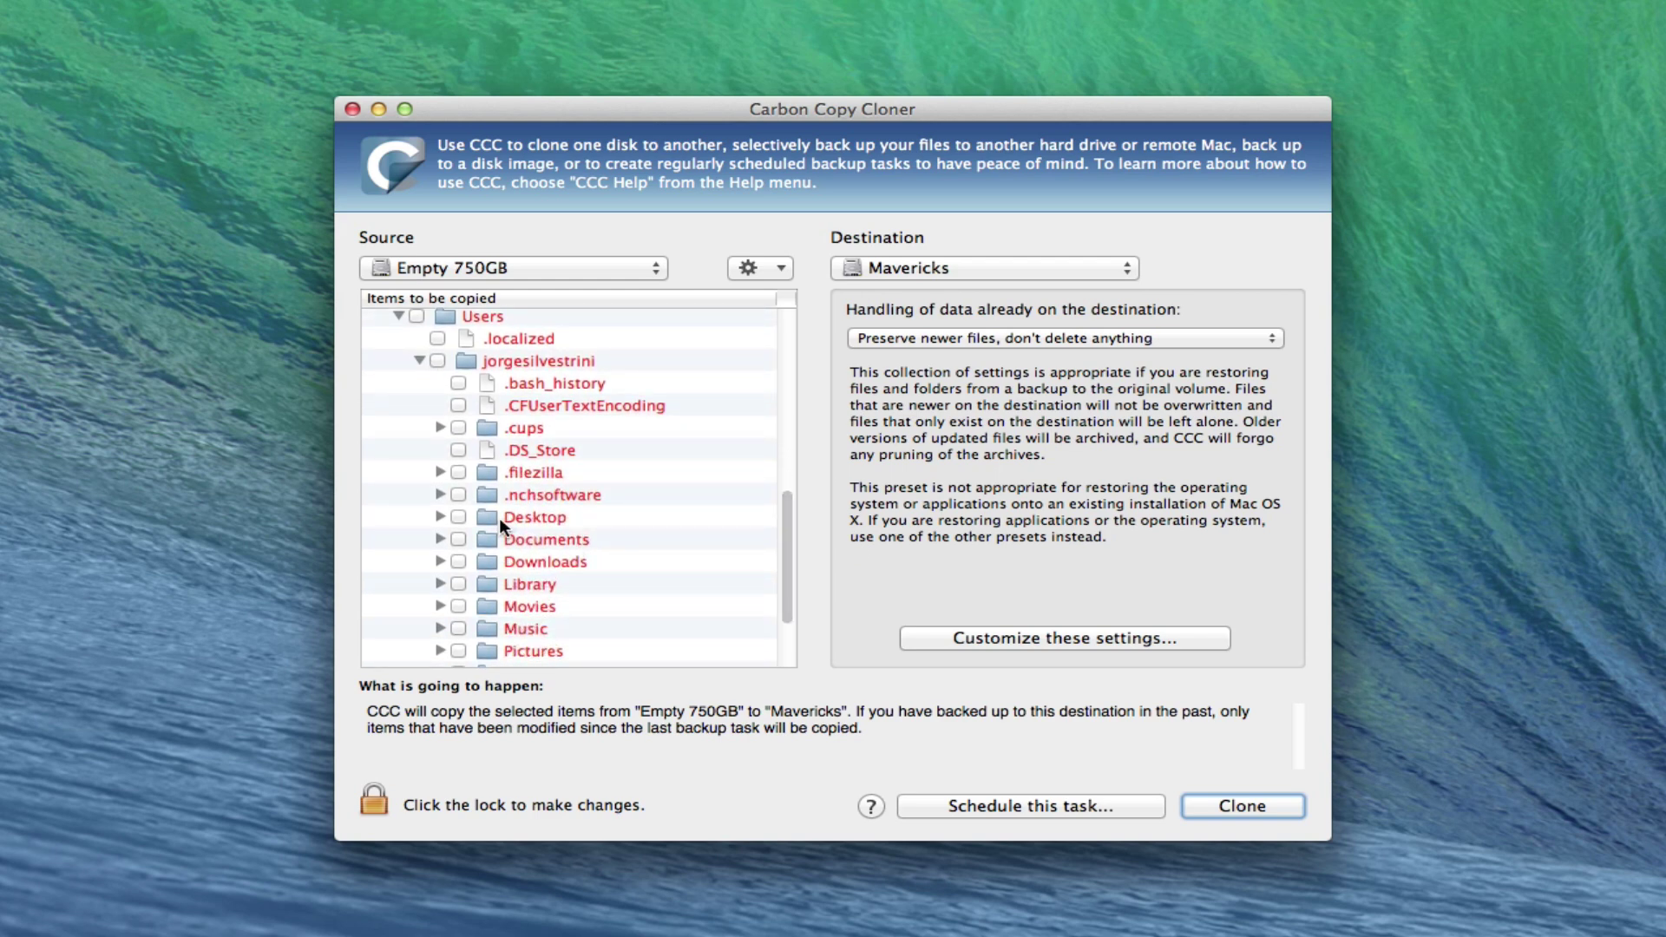
left_click(439, 514)
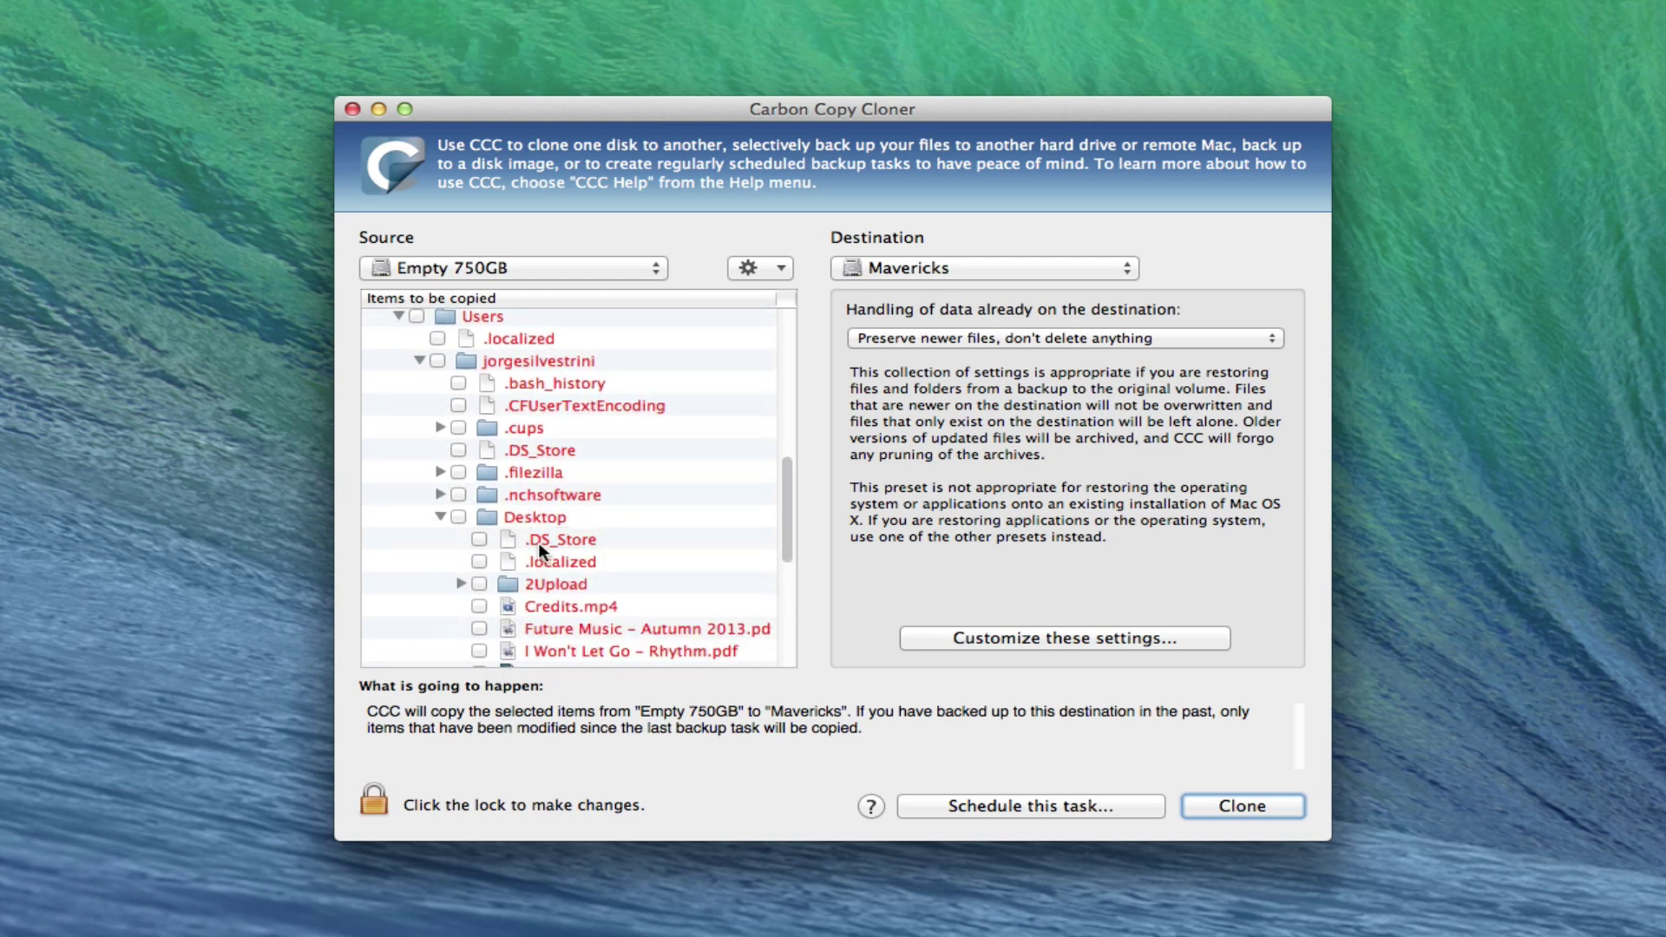
left_click(460, 583)
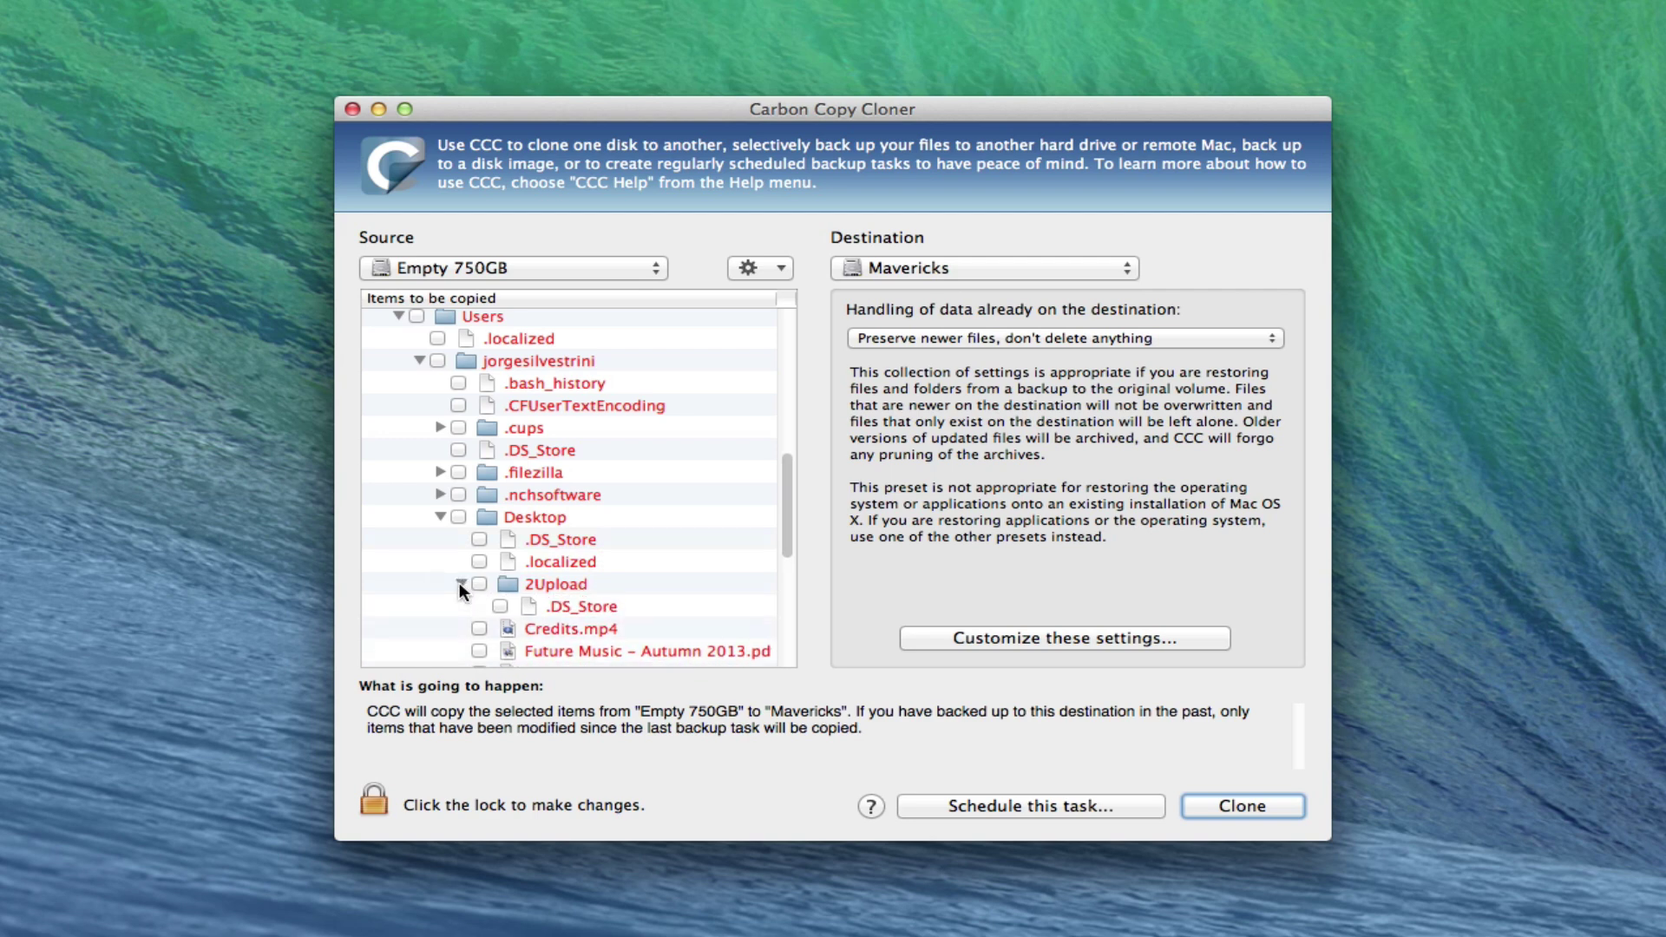
left_click(460, 583)
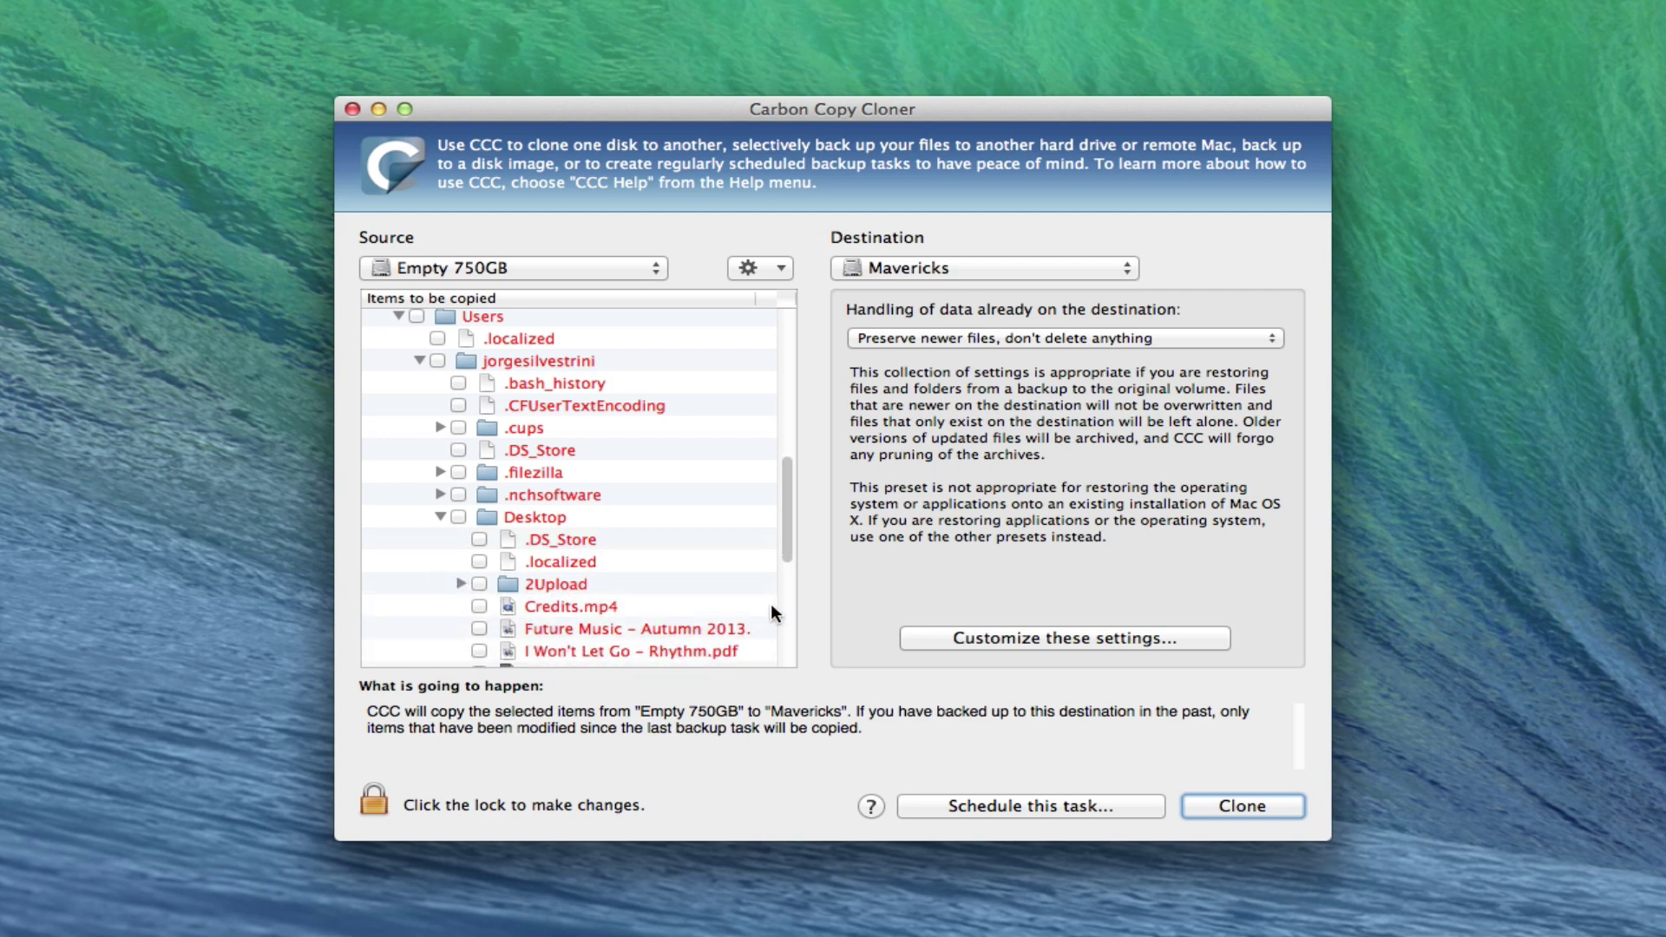
Inspect the Documents, Finale Files and Downloads folders, collapsing each afterwards
left_click_drag(789, 529, 766, 609)
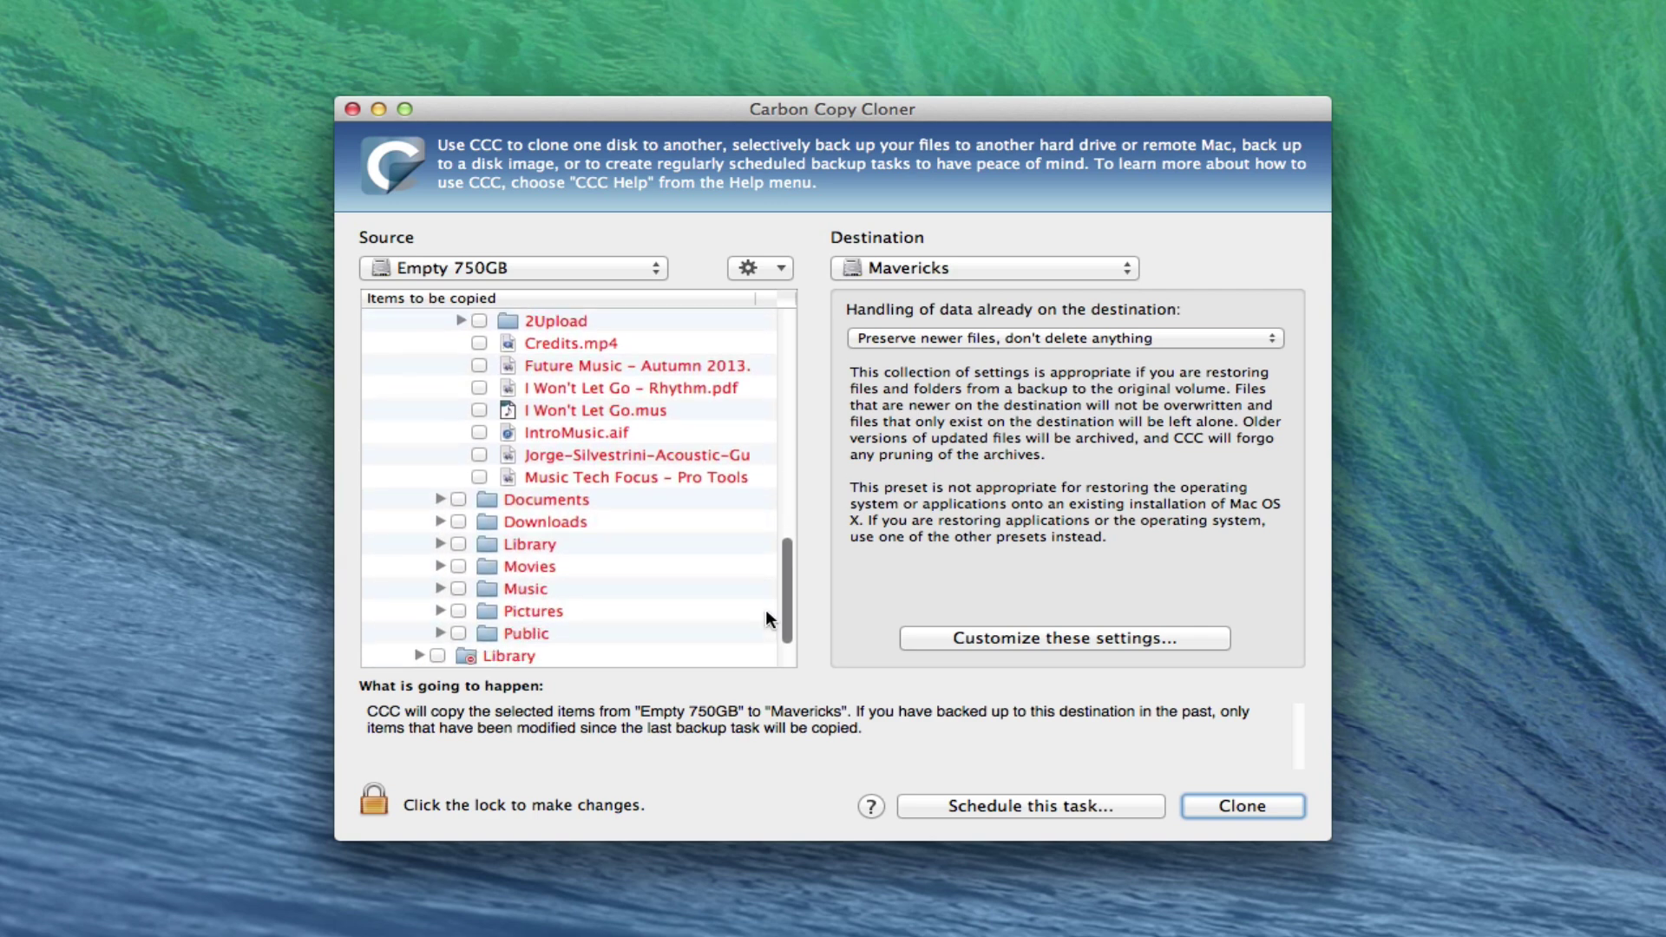
left_click(439, 500)
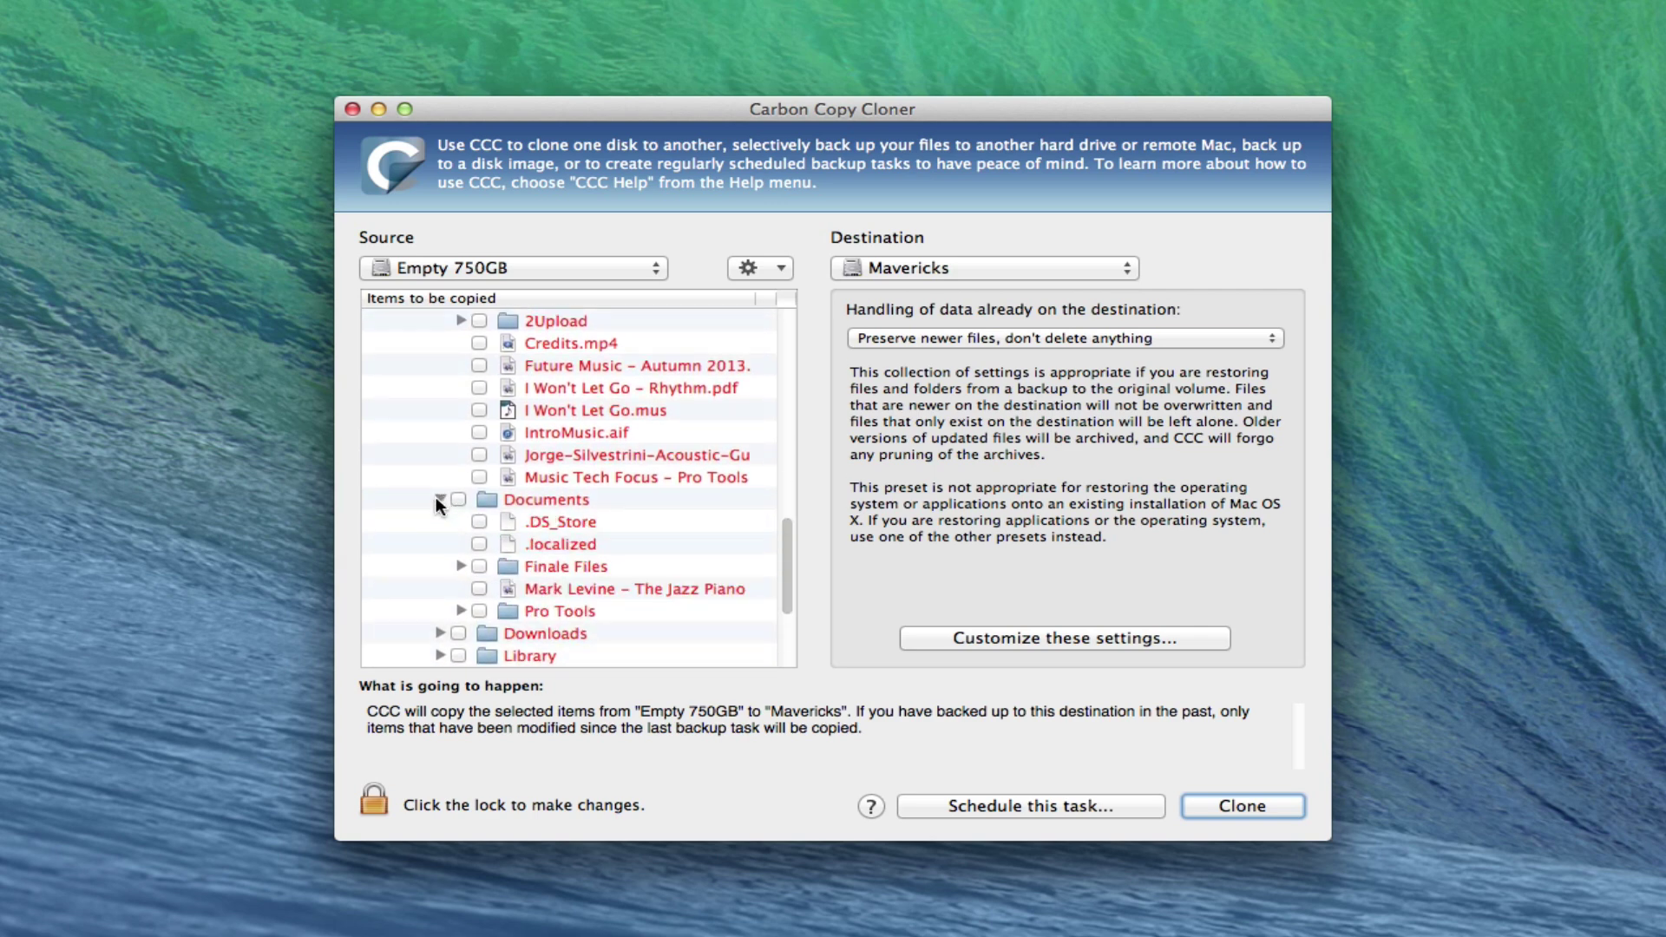
left_click(462, 566)
left_click(460, 564)
left_click(441, 496)
left_click(439, 519)
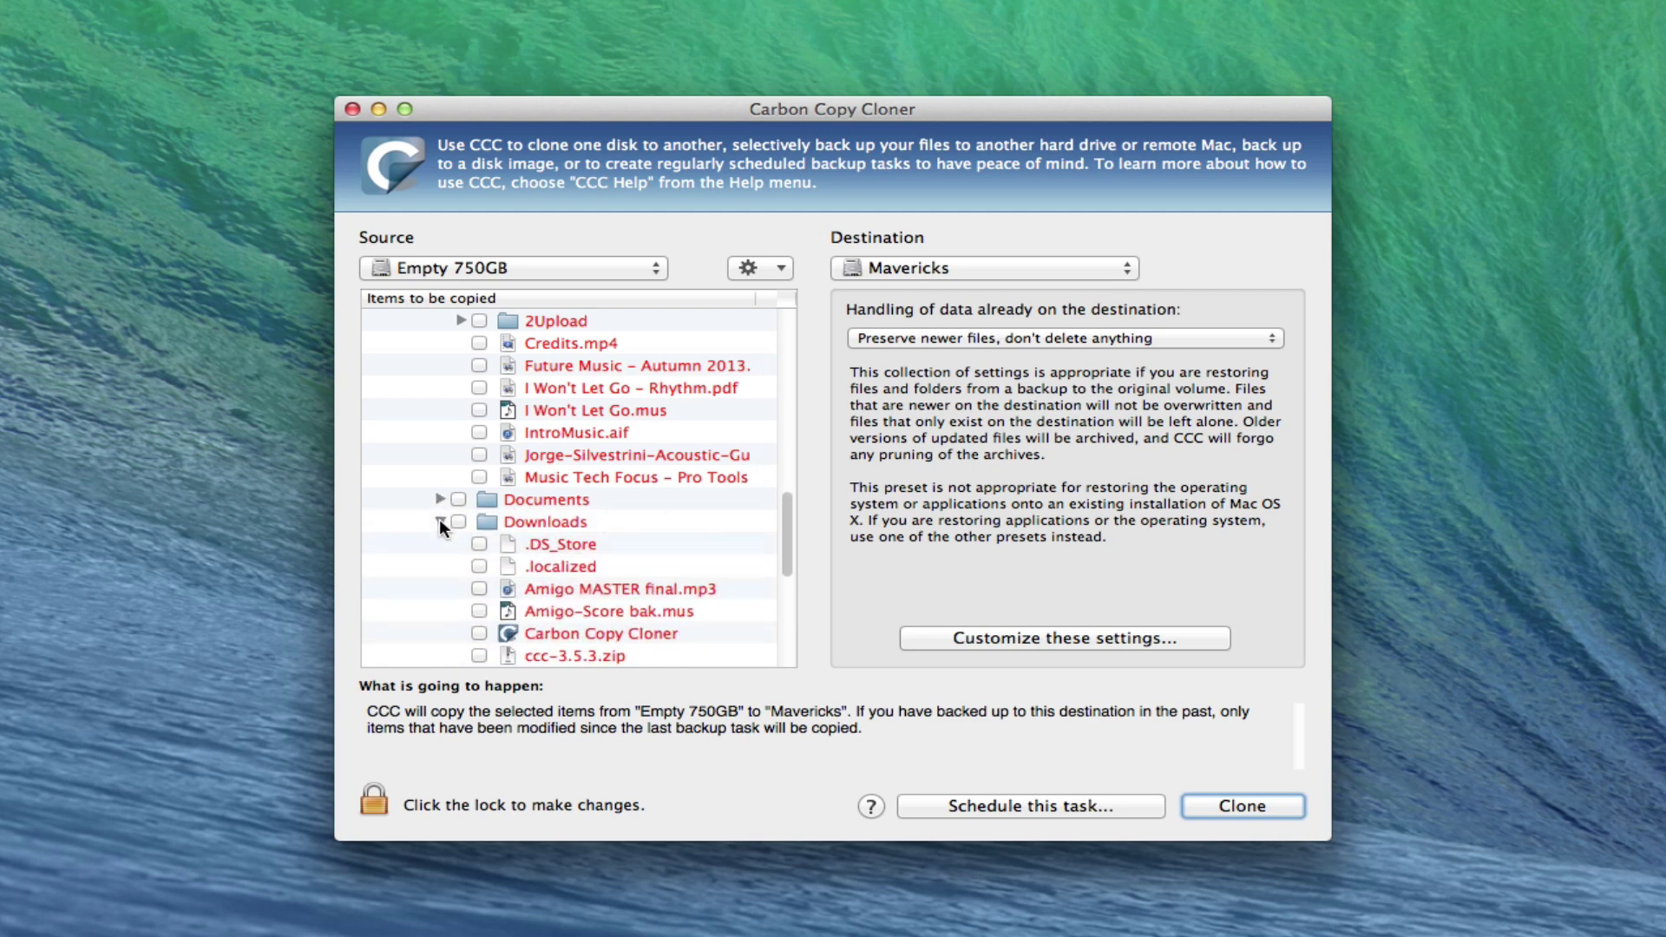
left_click_drag(786, 526, 746, 532)
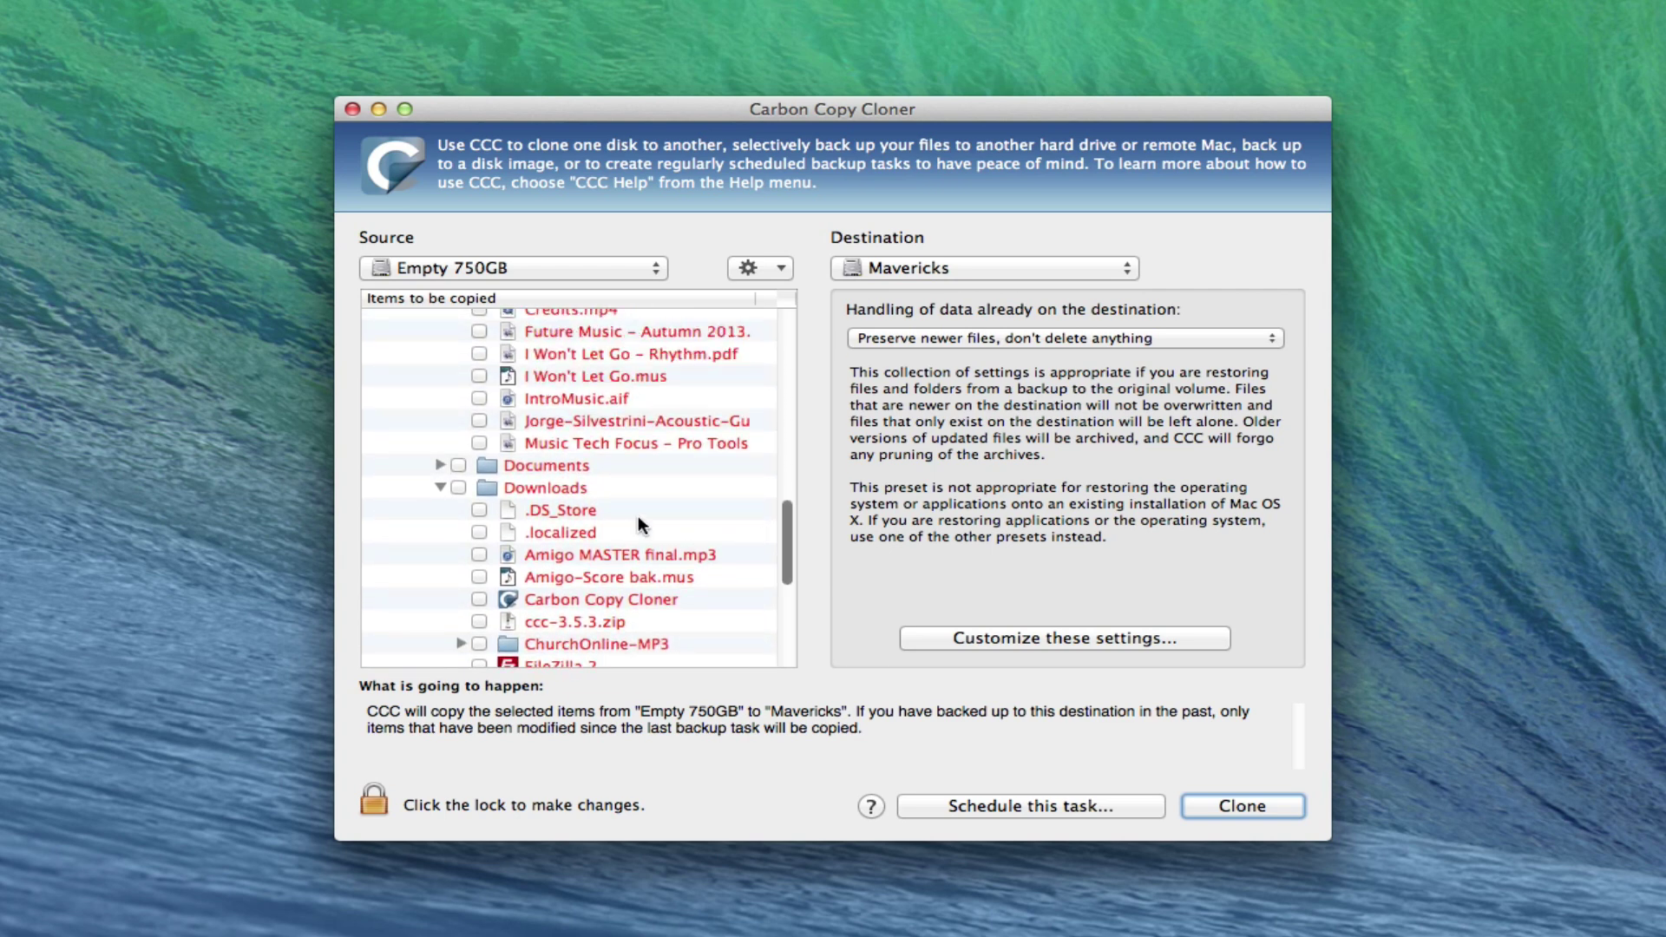
left_click(441, 487)
Check the Downloads folder for copying, then expand and collapse 2Upload and Desktop to verify
left_click(457, 488)
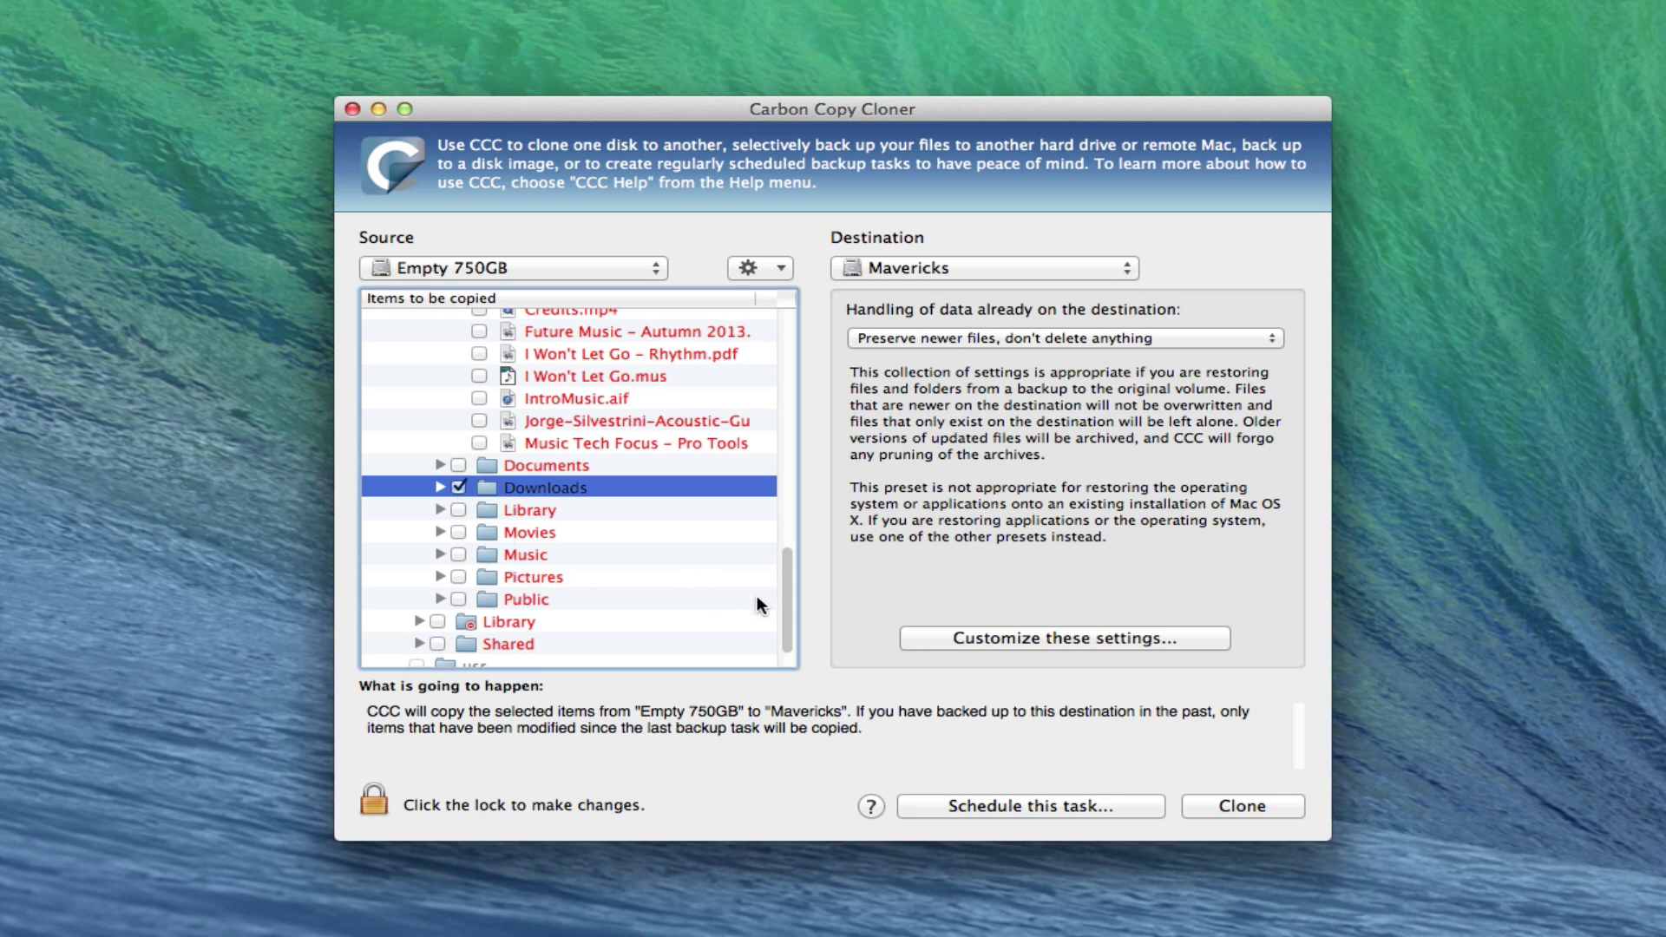
left_click_drag(783, 601, 794, 543)
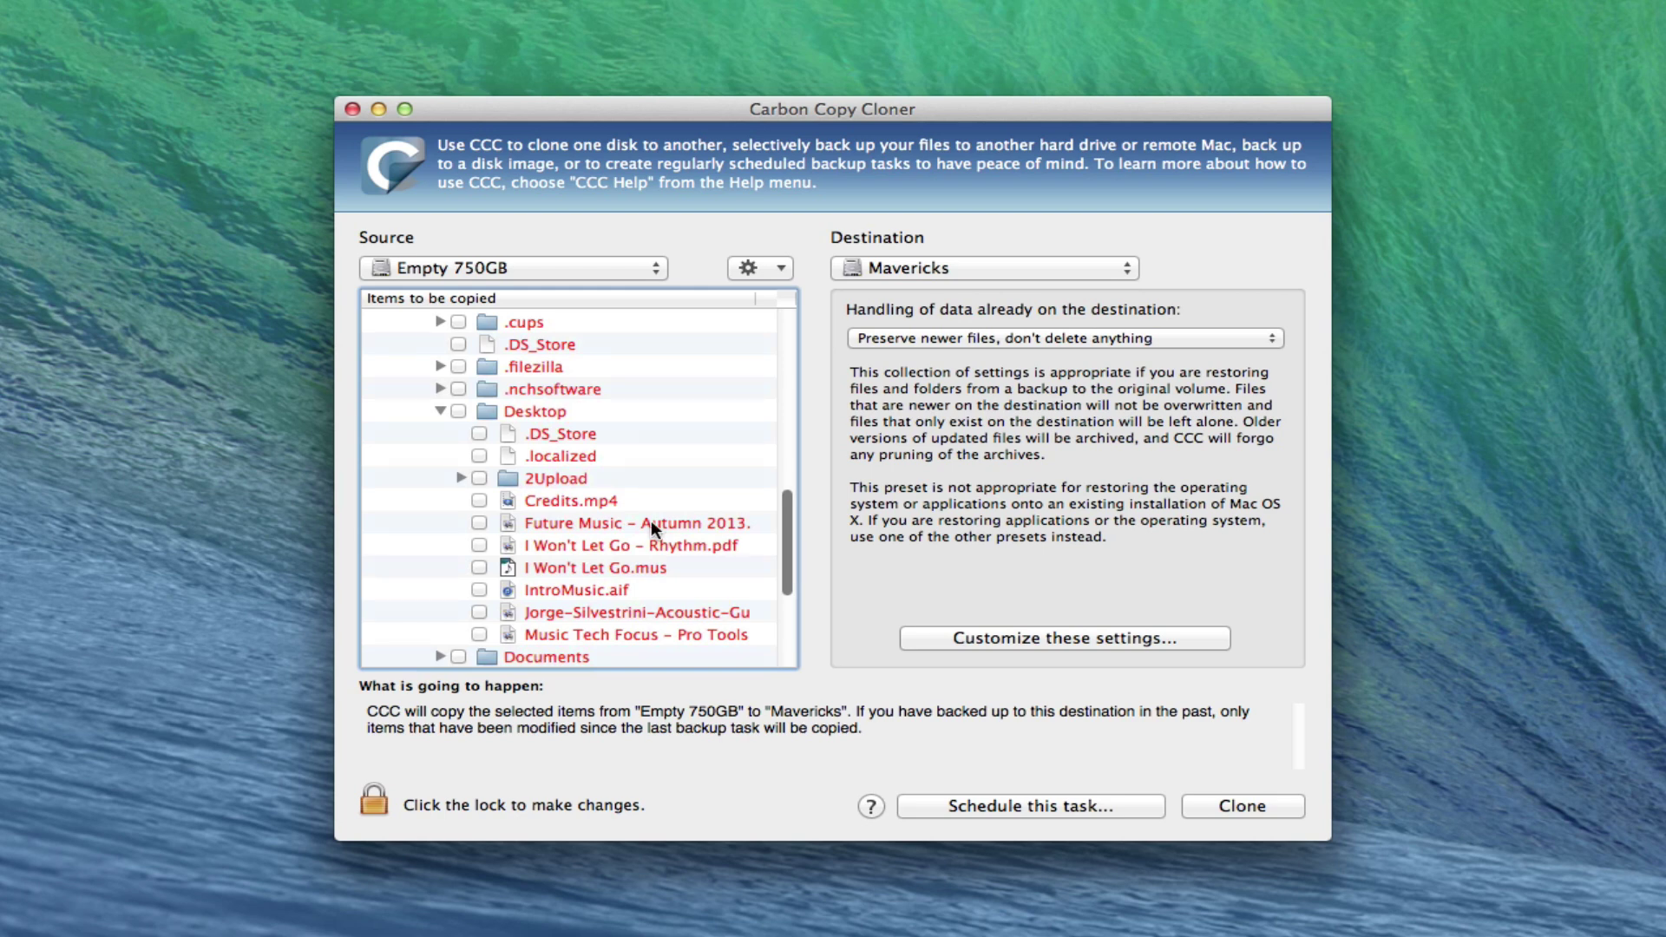
left_click(461, 479)
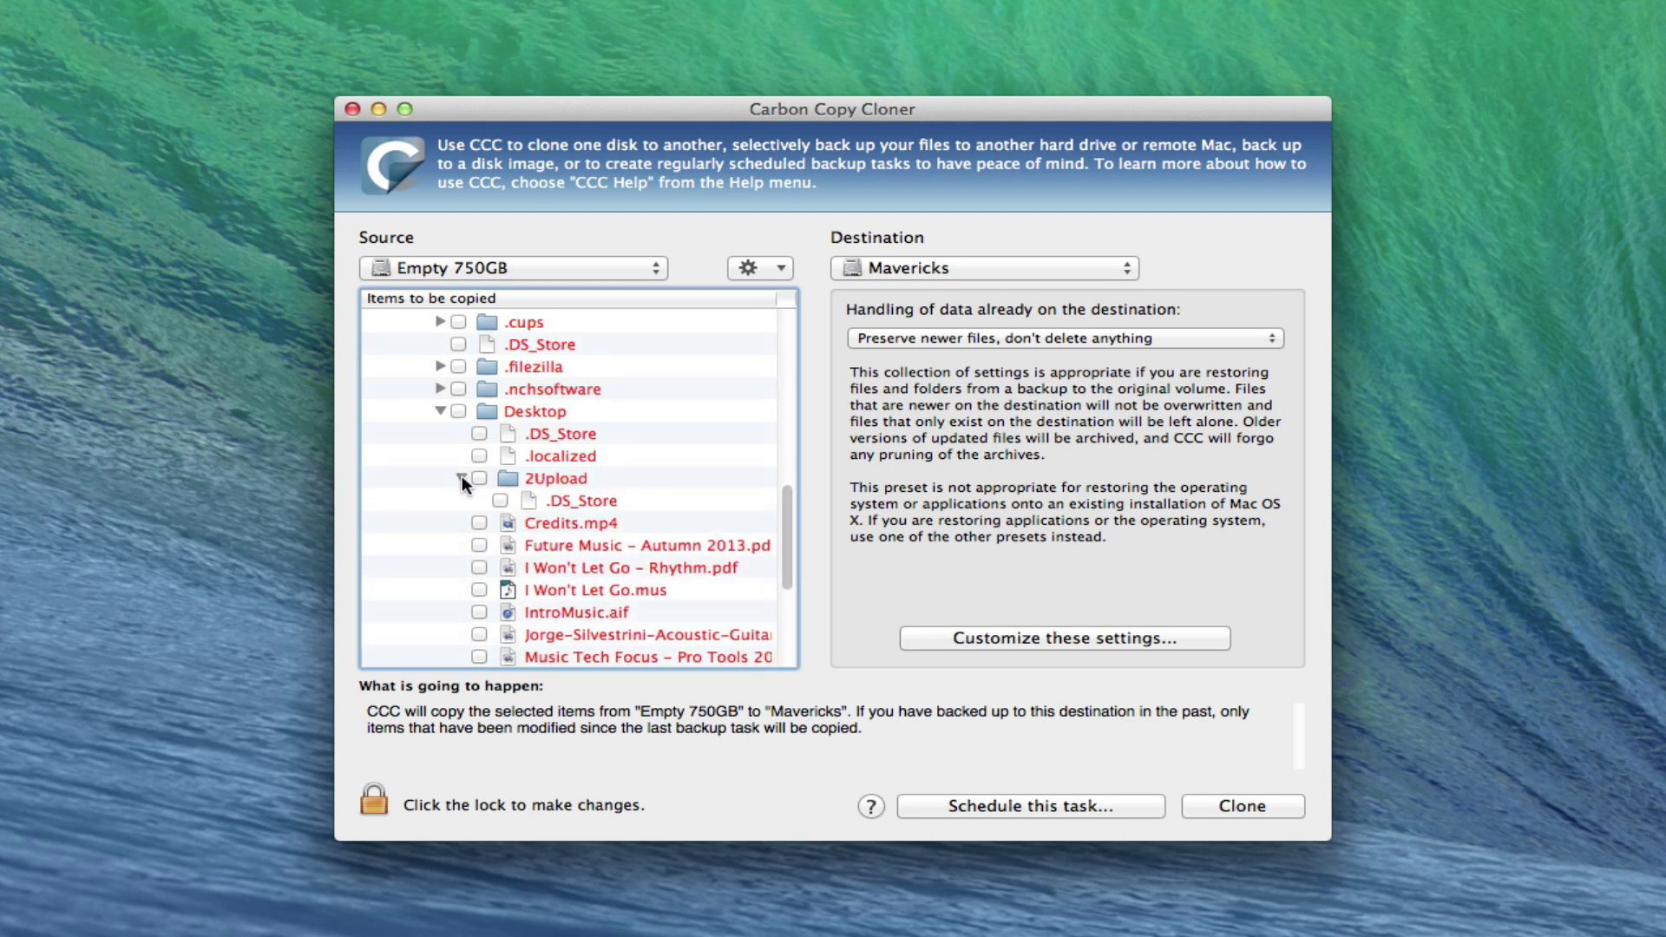
left_click(461, 479)
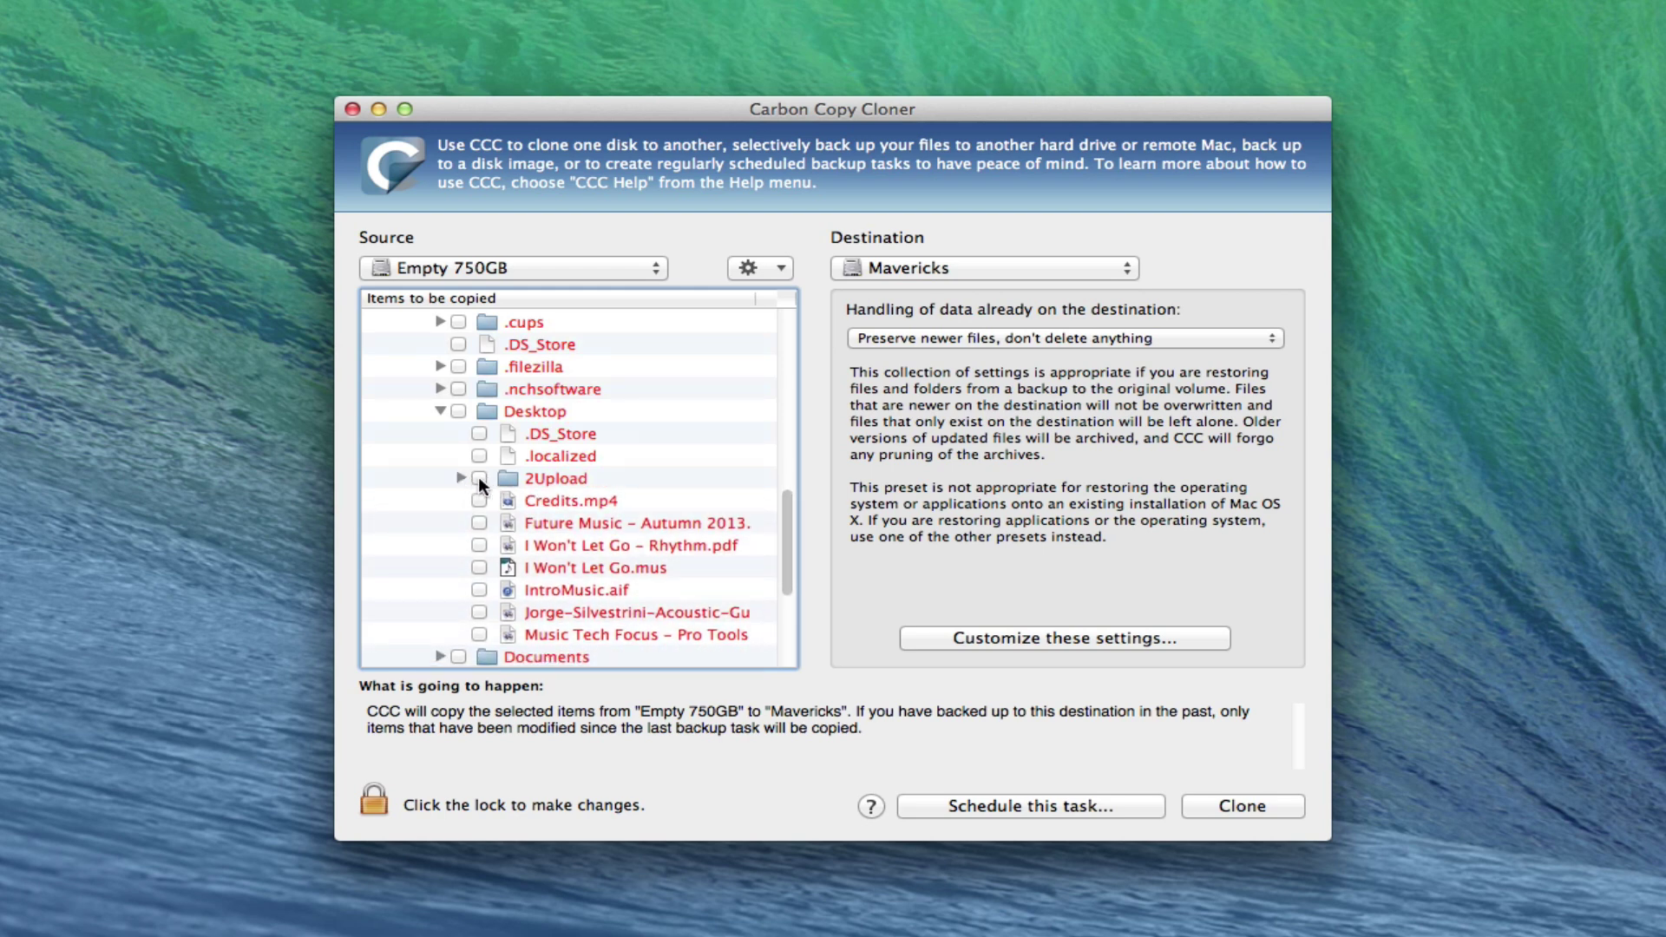
left_click(440, 411)
left_click(441, 410)
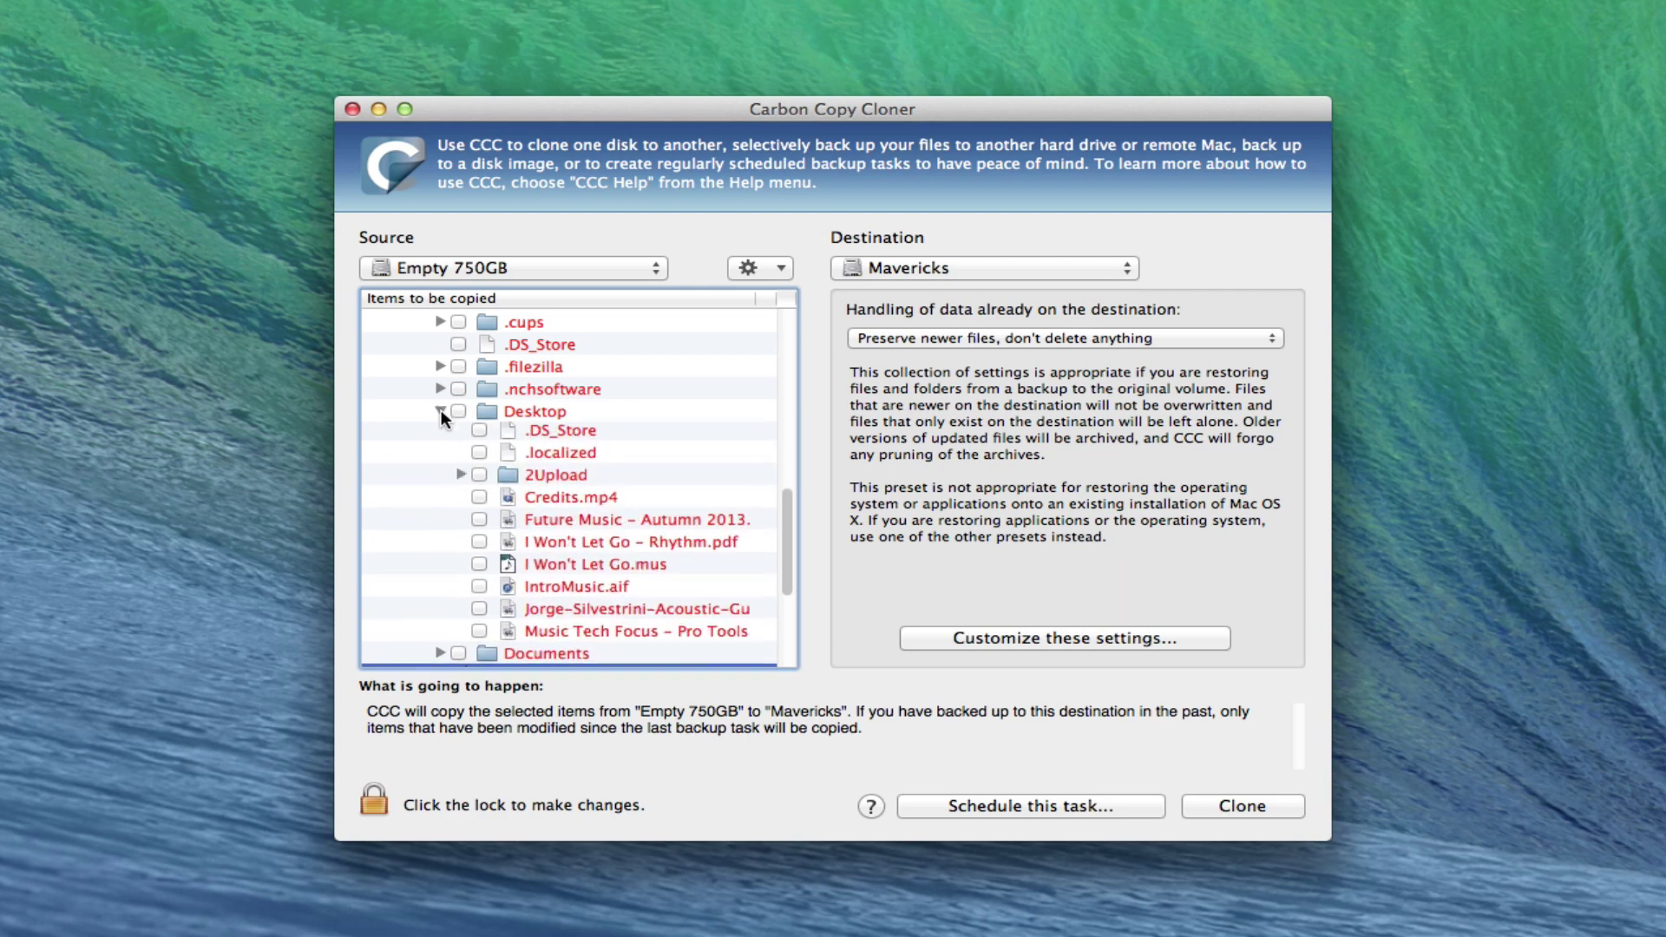
left_click(441, 409)
left_click(440, 410)
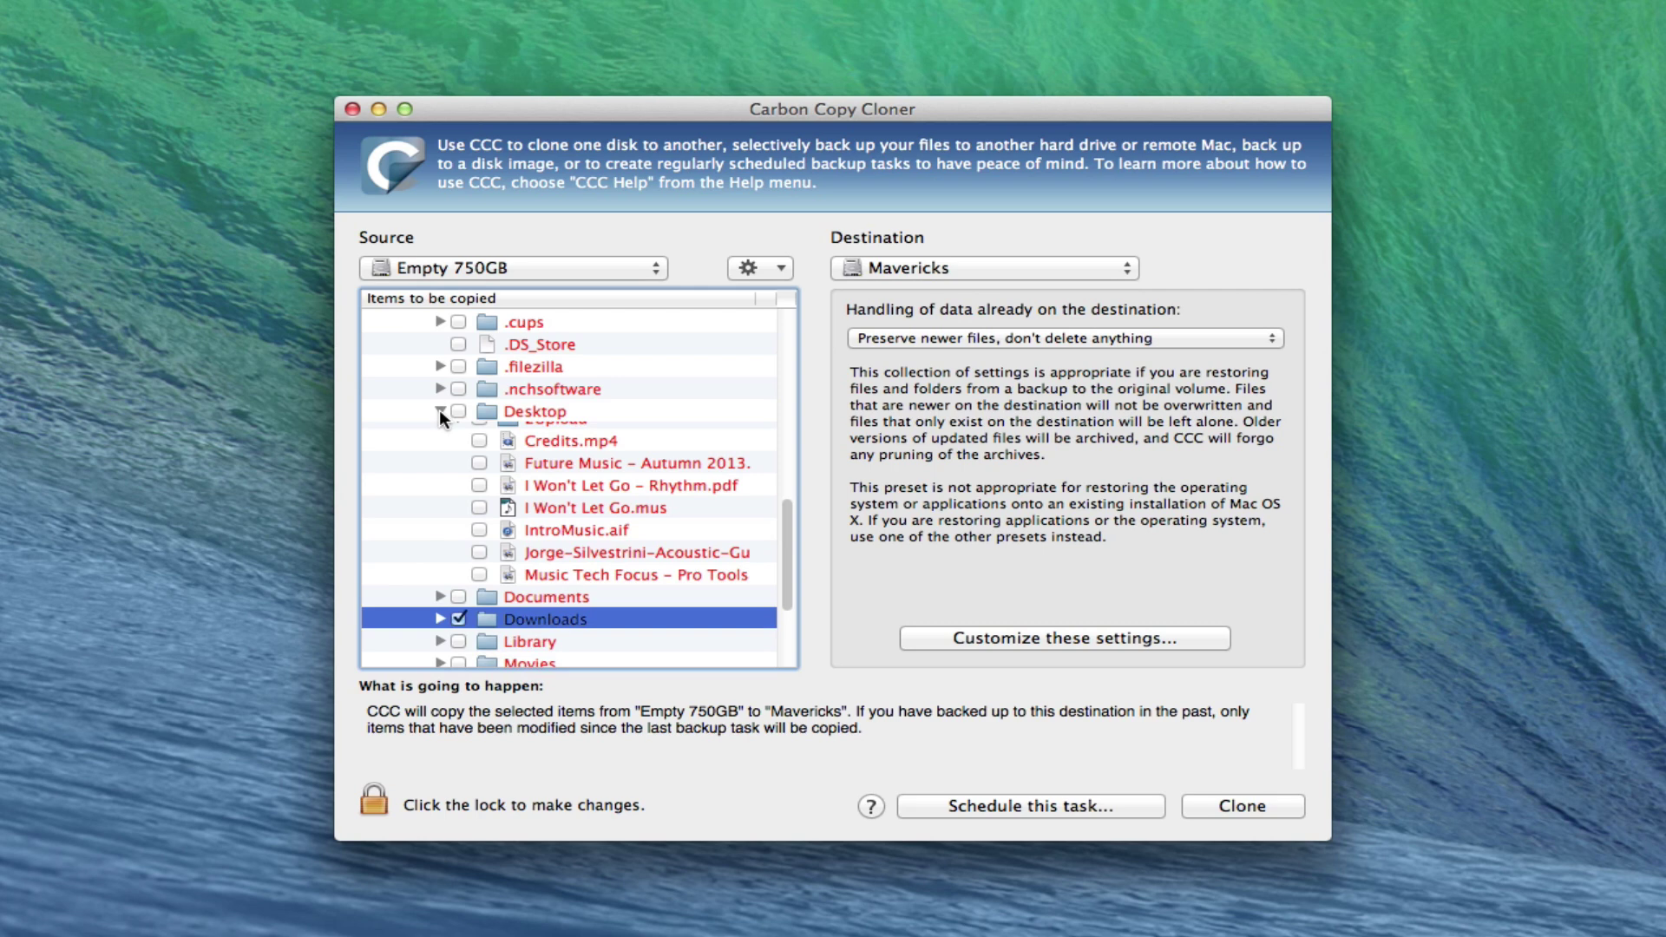
left_click(440, 410)
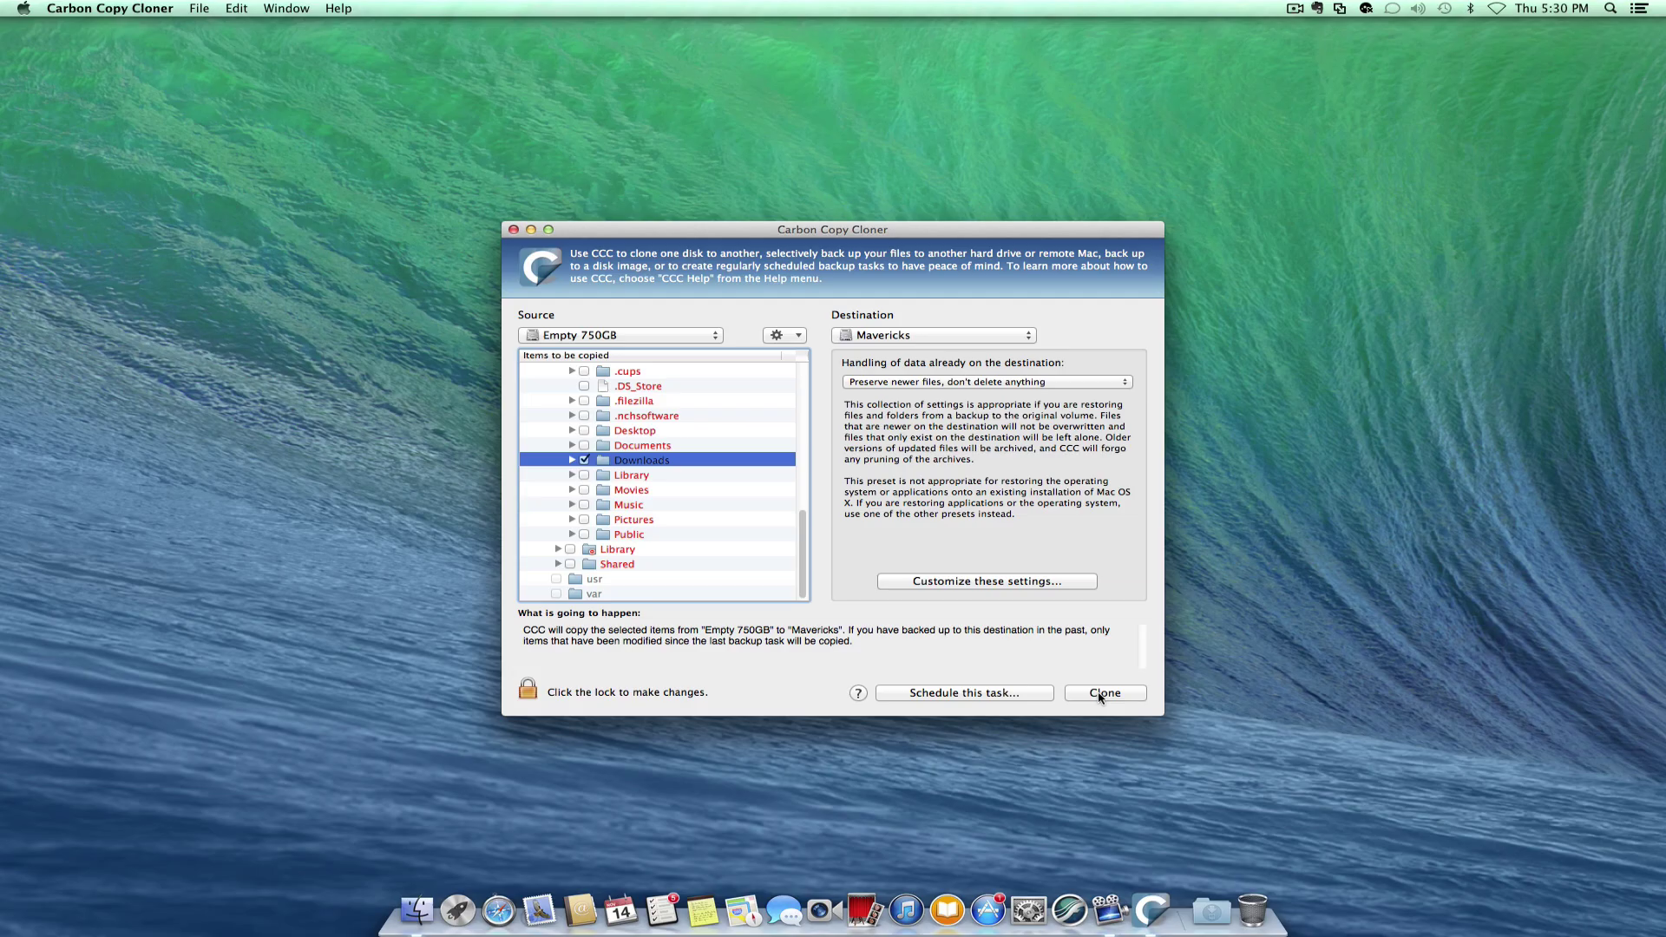
Preview the current contents of the Downloads folder
left_click(1211, 902)
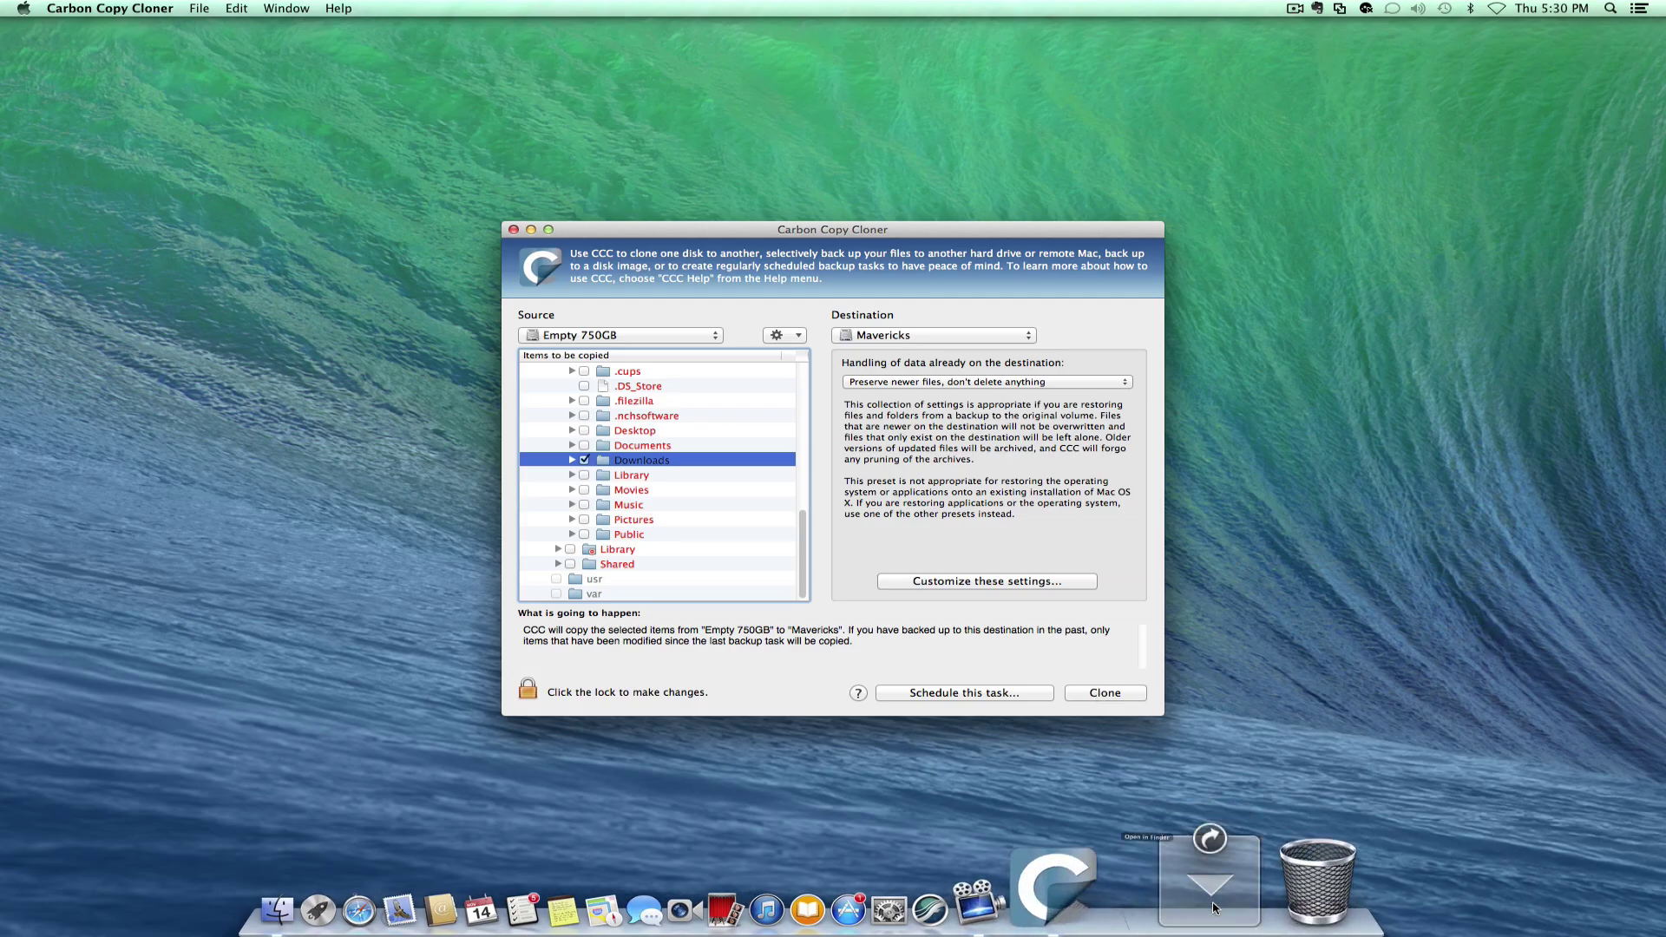
left_click(1212, 906)
left_click(1212, 906)
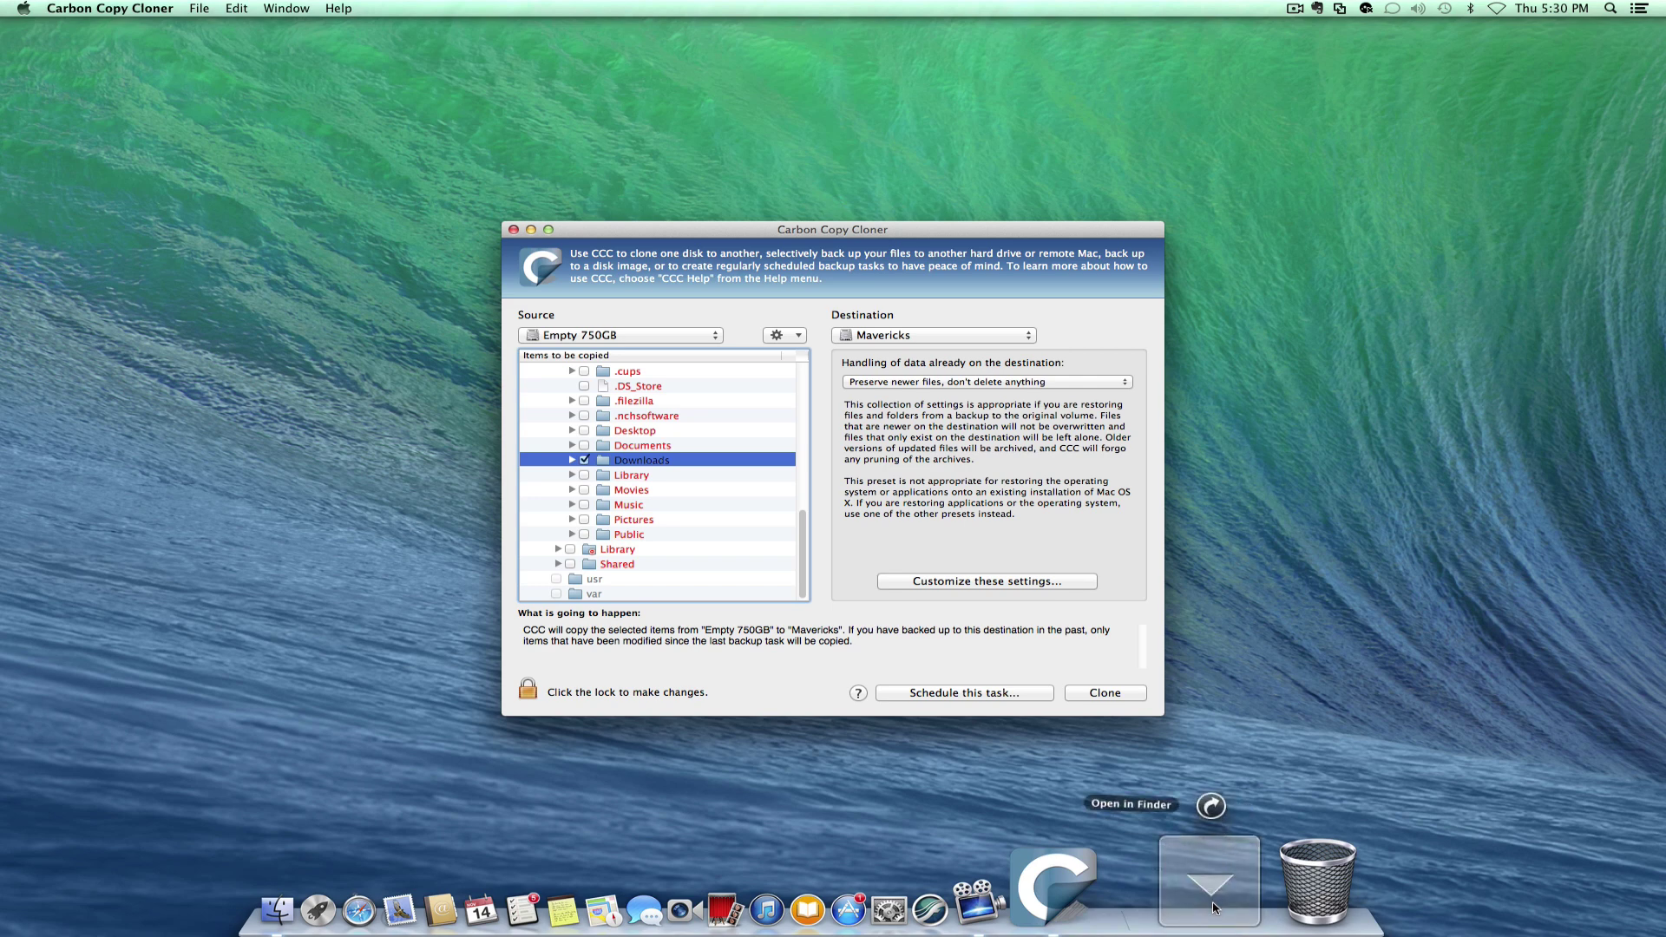
left_click(1213, 906)
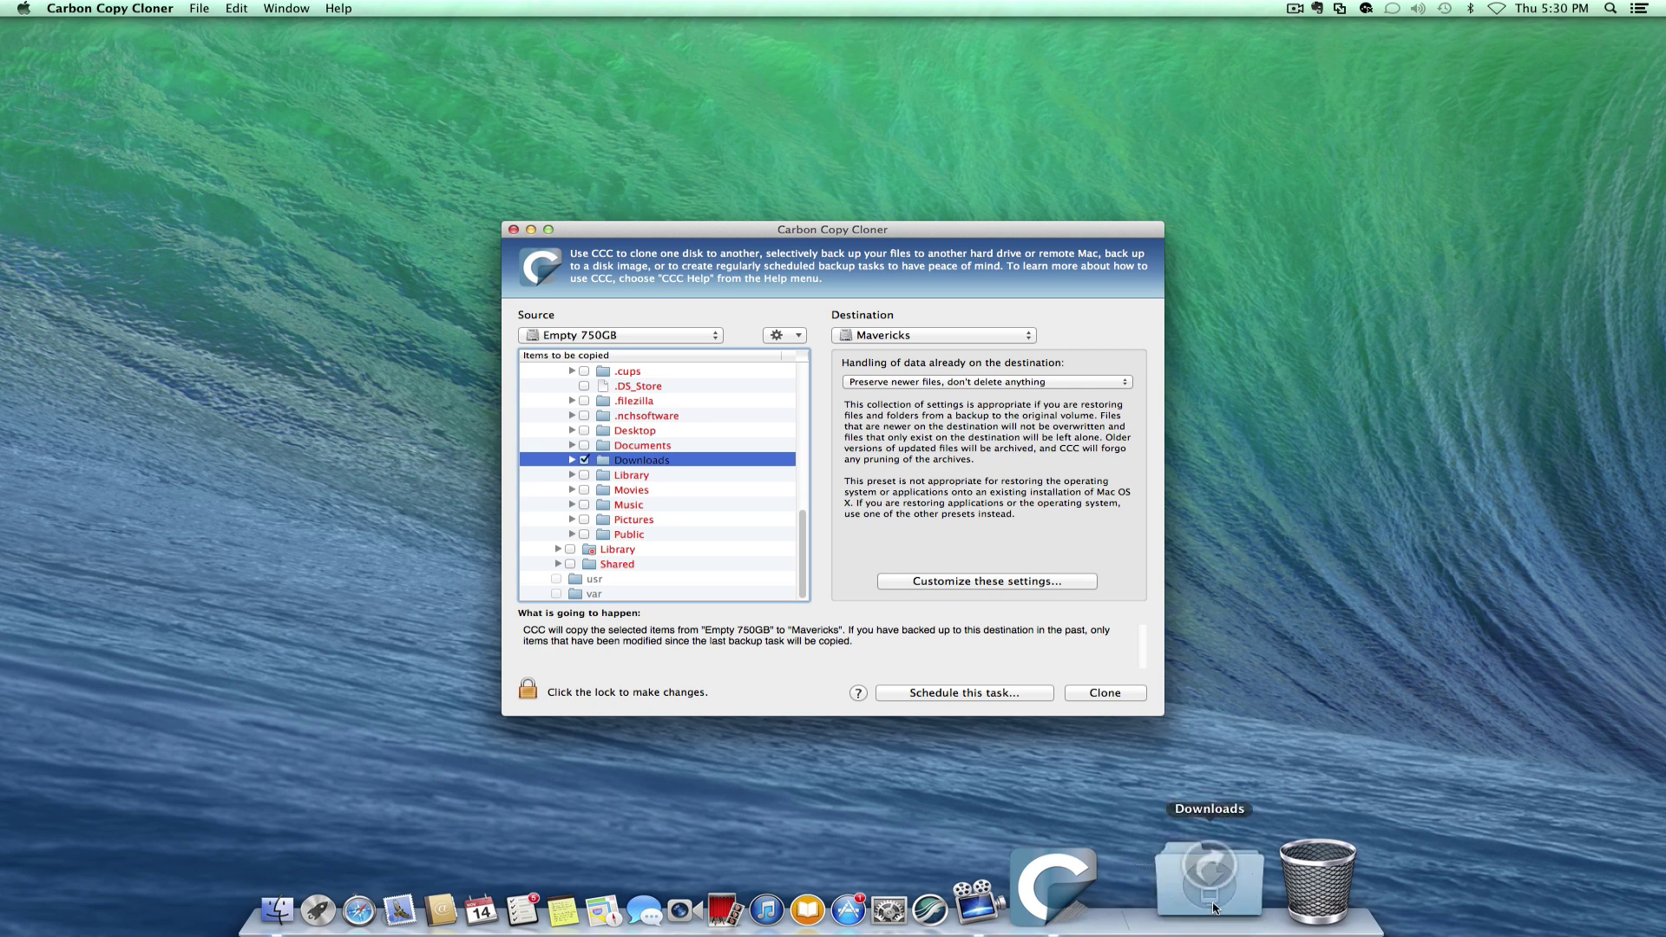
Clone the checked Downloads folder to Mavericks, authorising with the admin password
left_click(1098, 695)
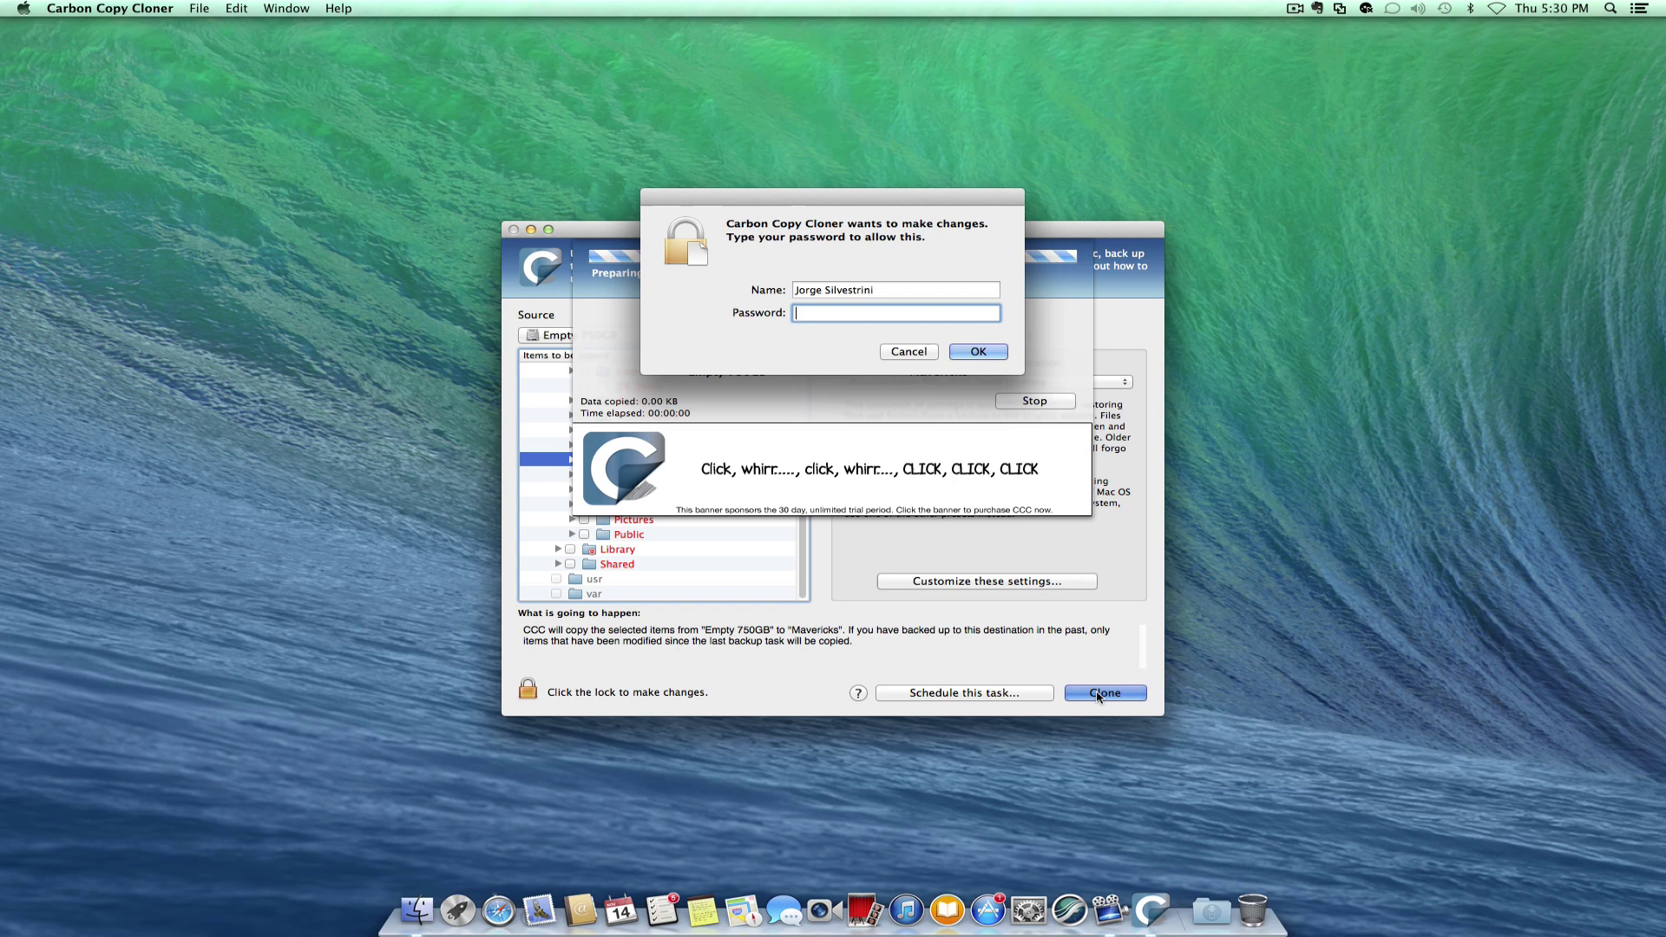
type("••••••")
key("Return")
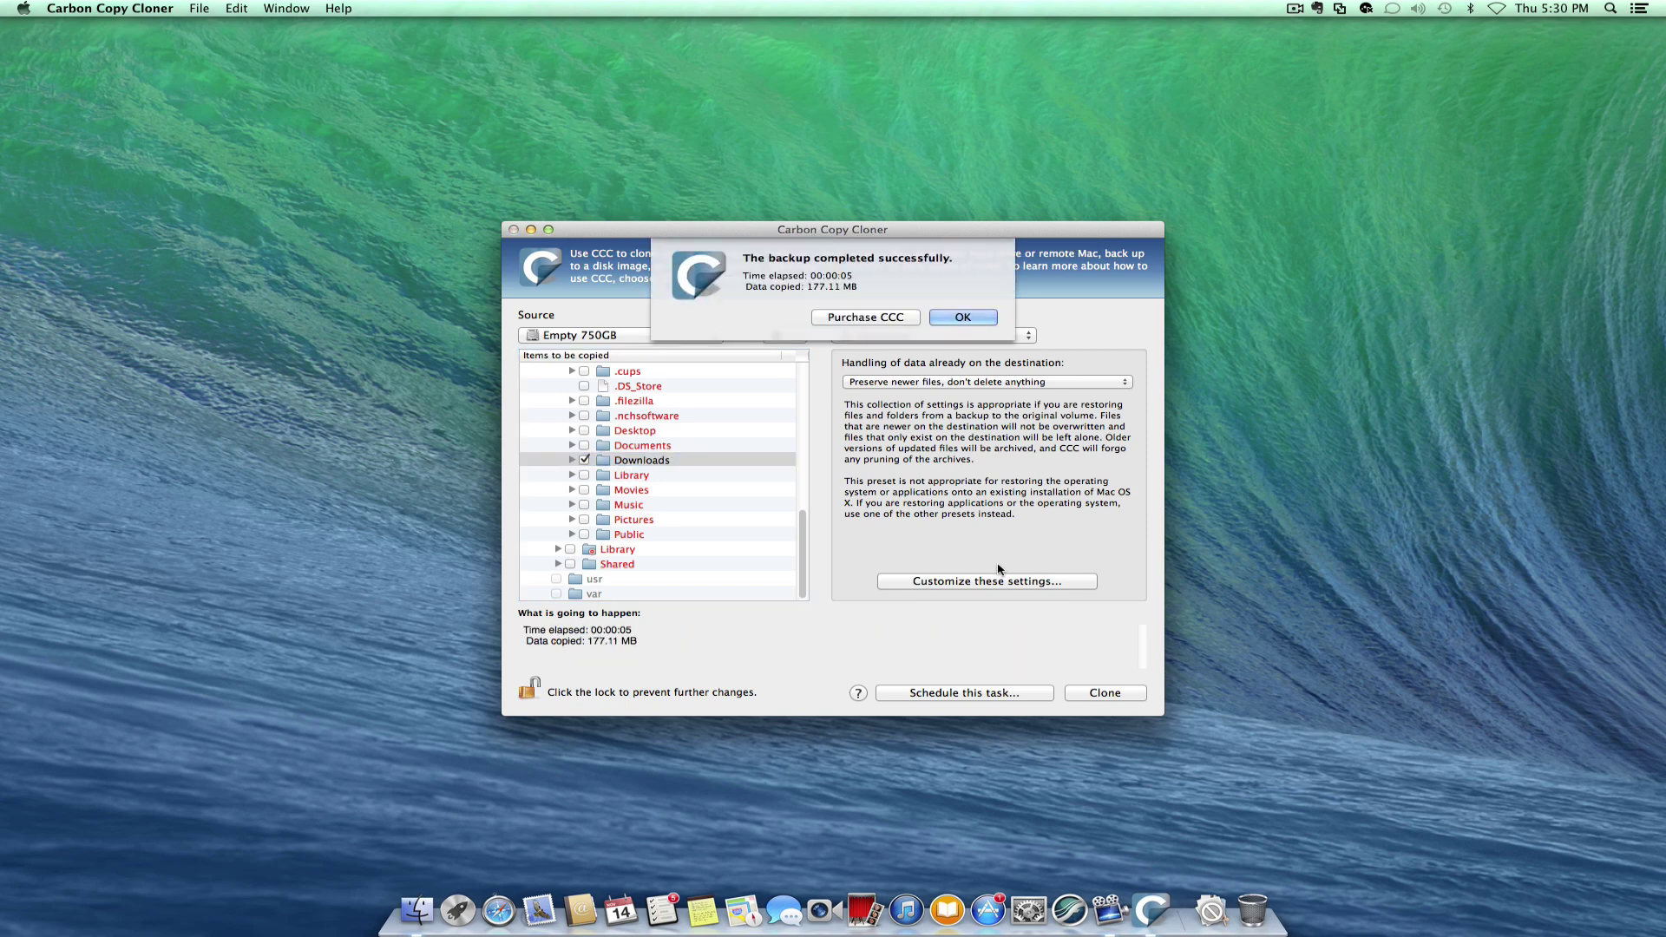
left_click(962, 319)
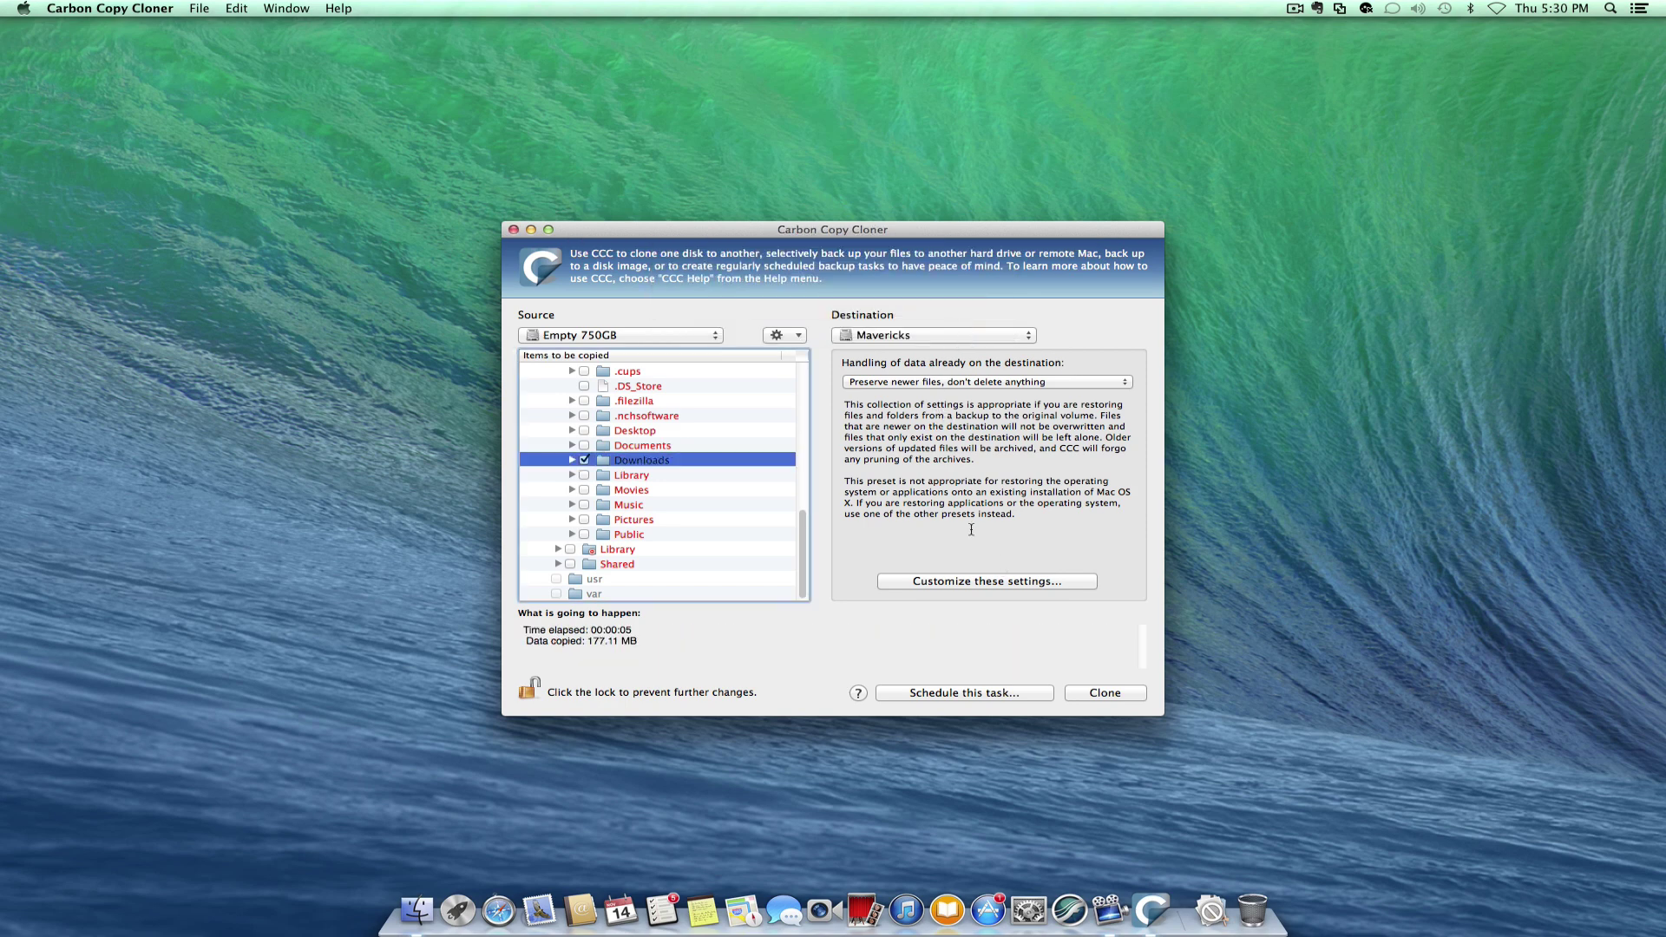
left_click(1212, 909)
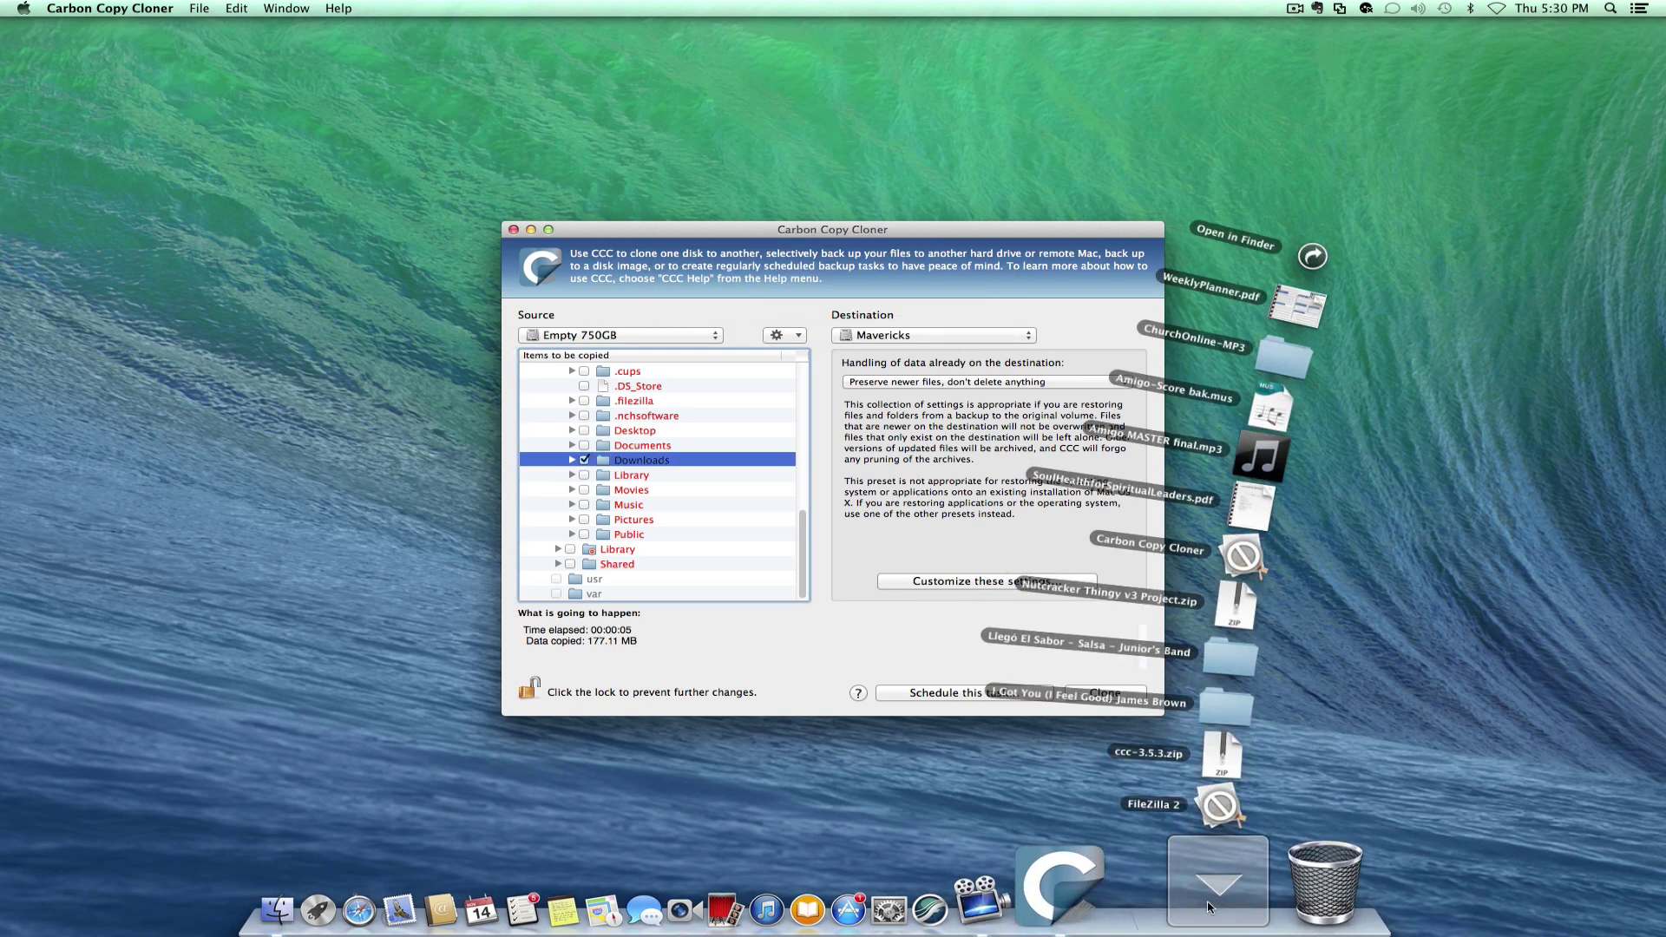
right_click(1212, 907)
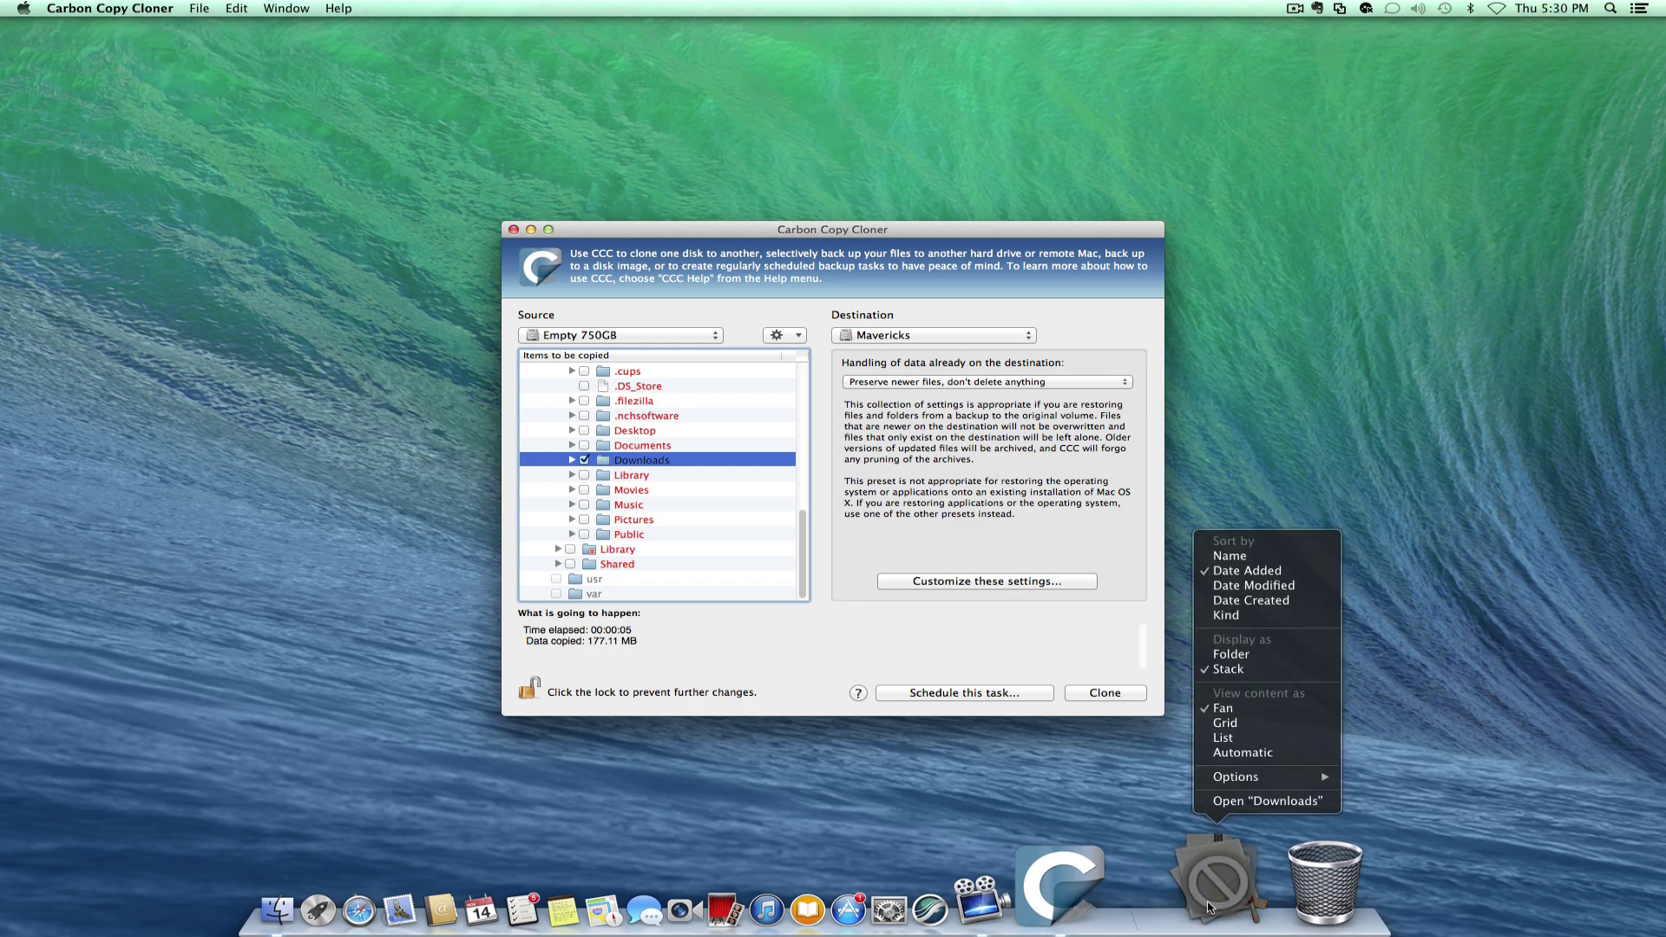
left_click(1223, 807)
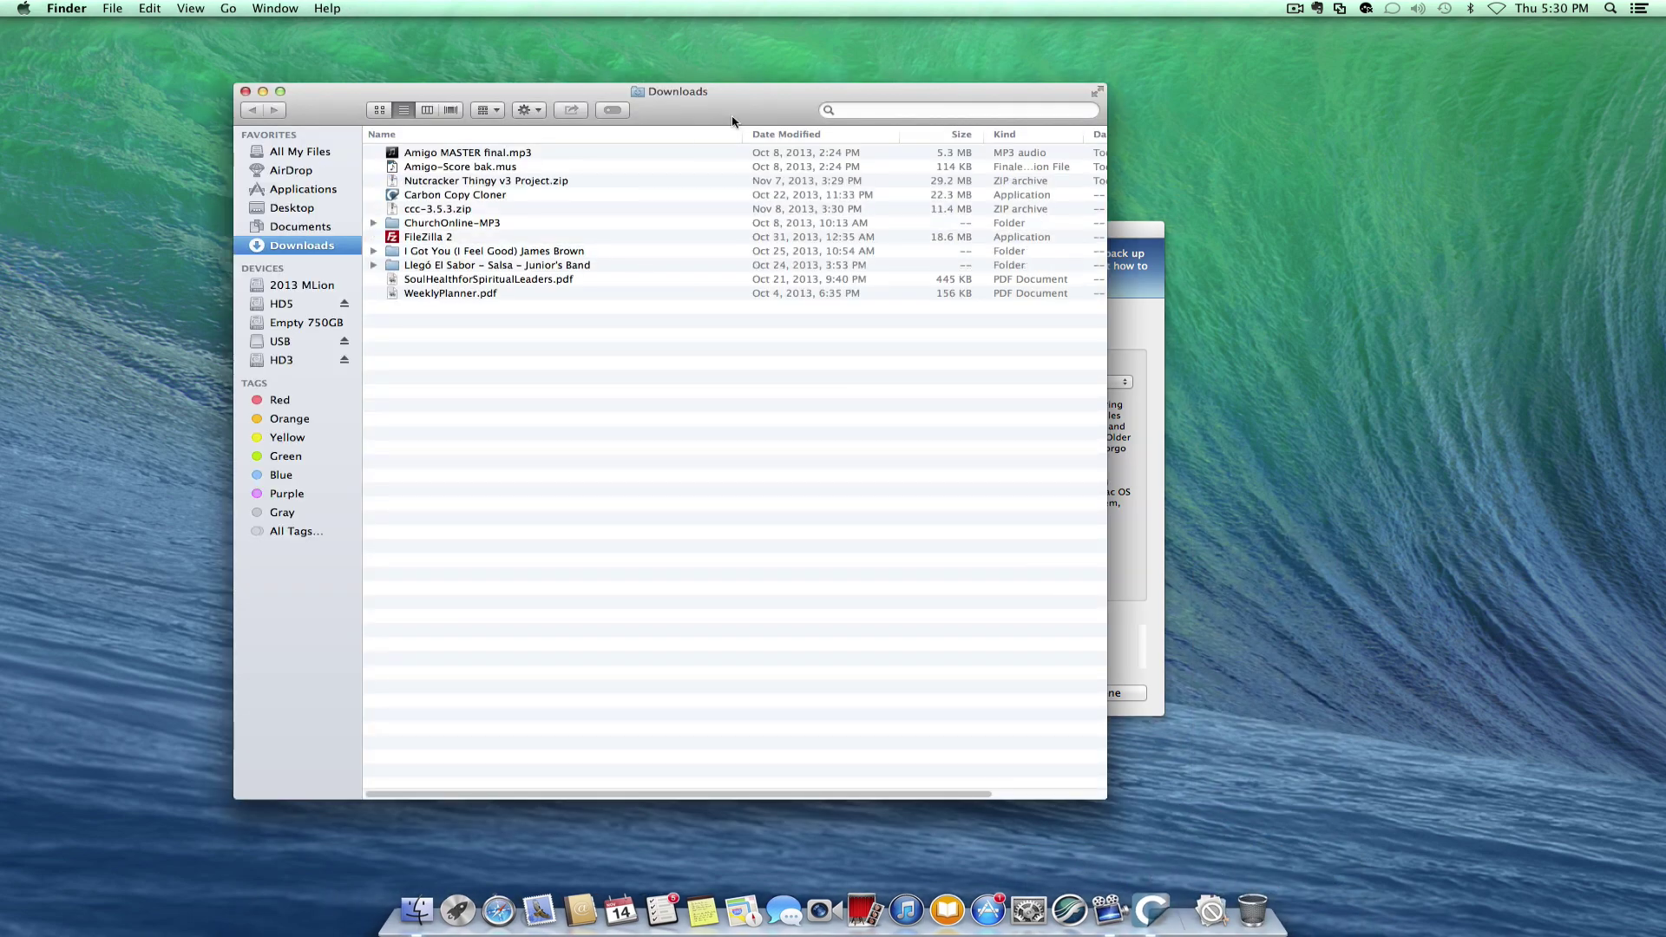
left_click_drag(736, 105, 1072, 147)
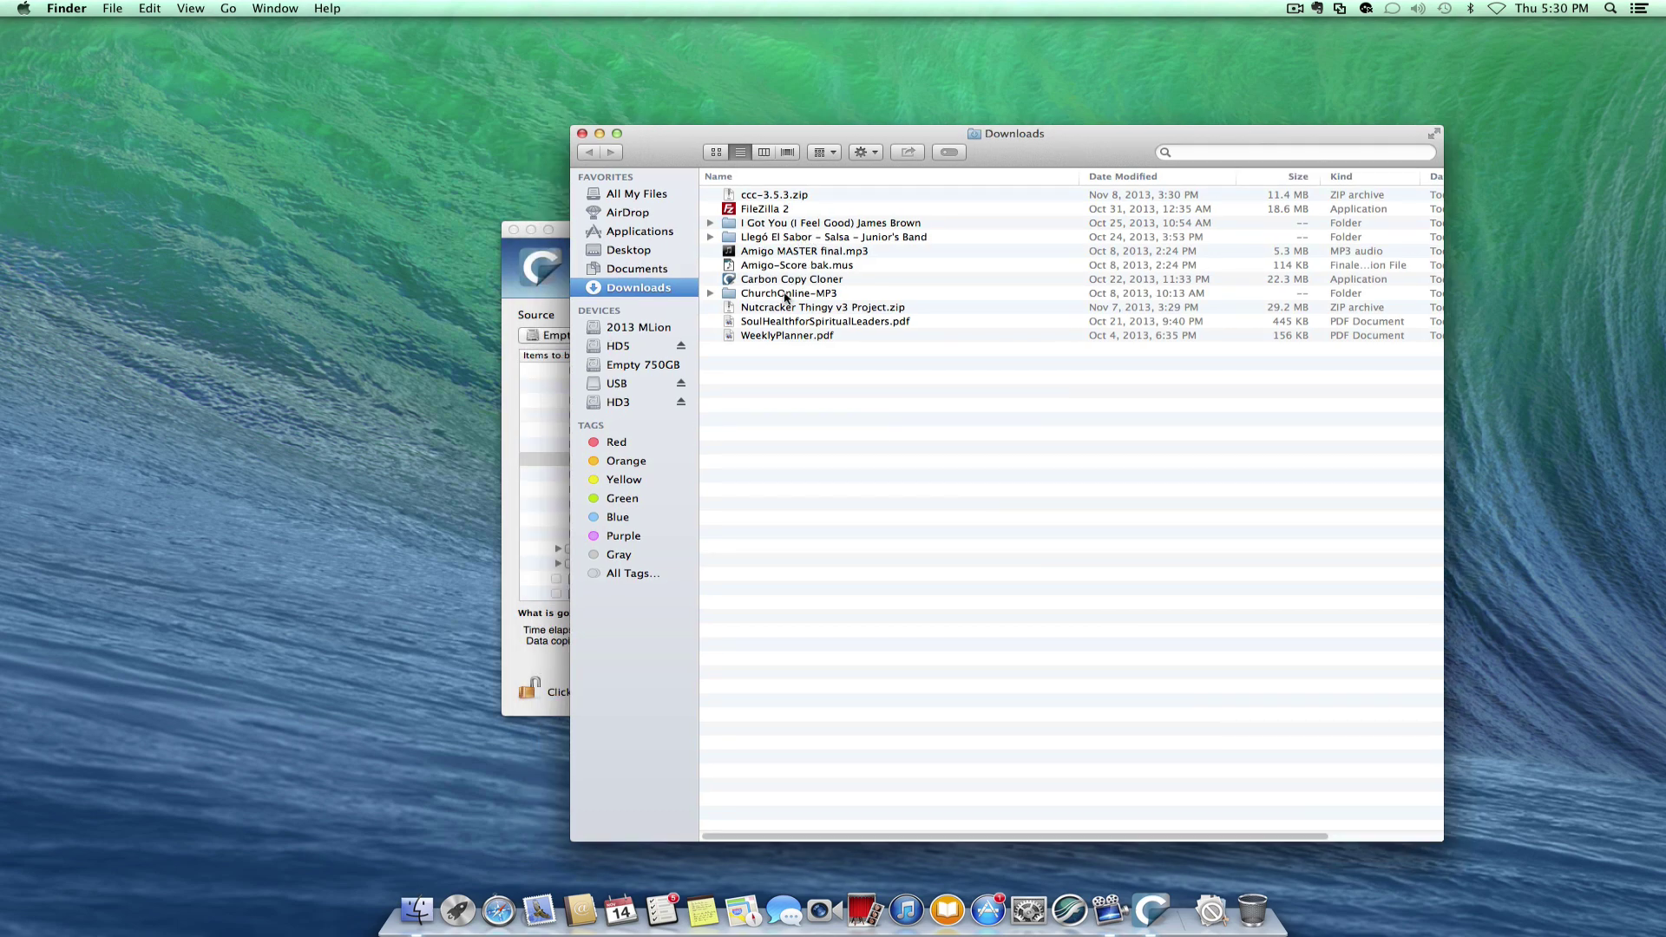
left_click(583, 133)
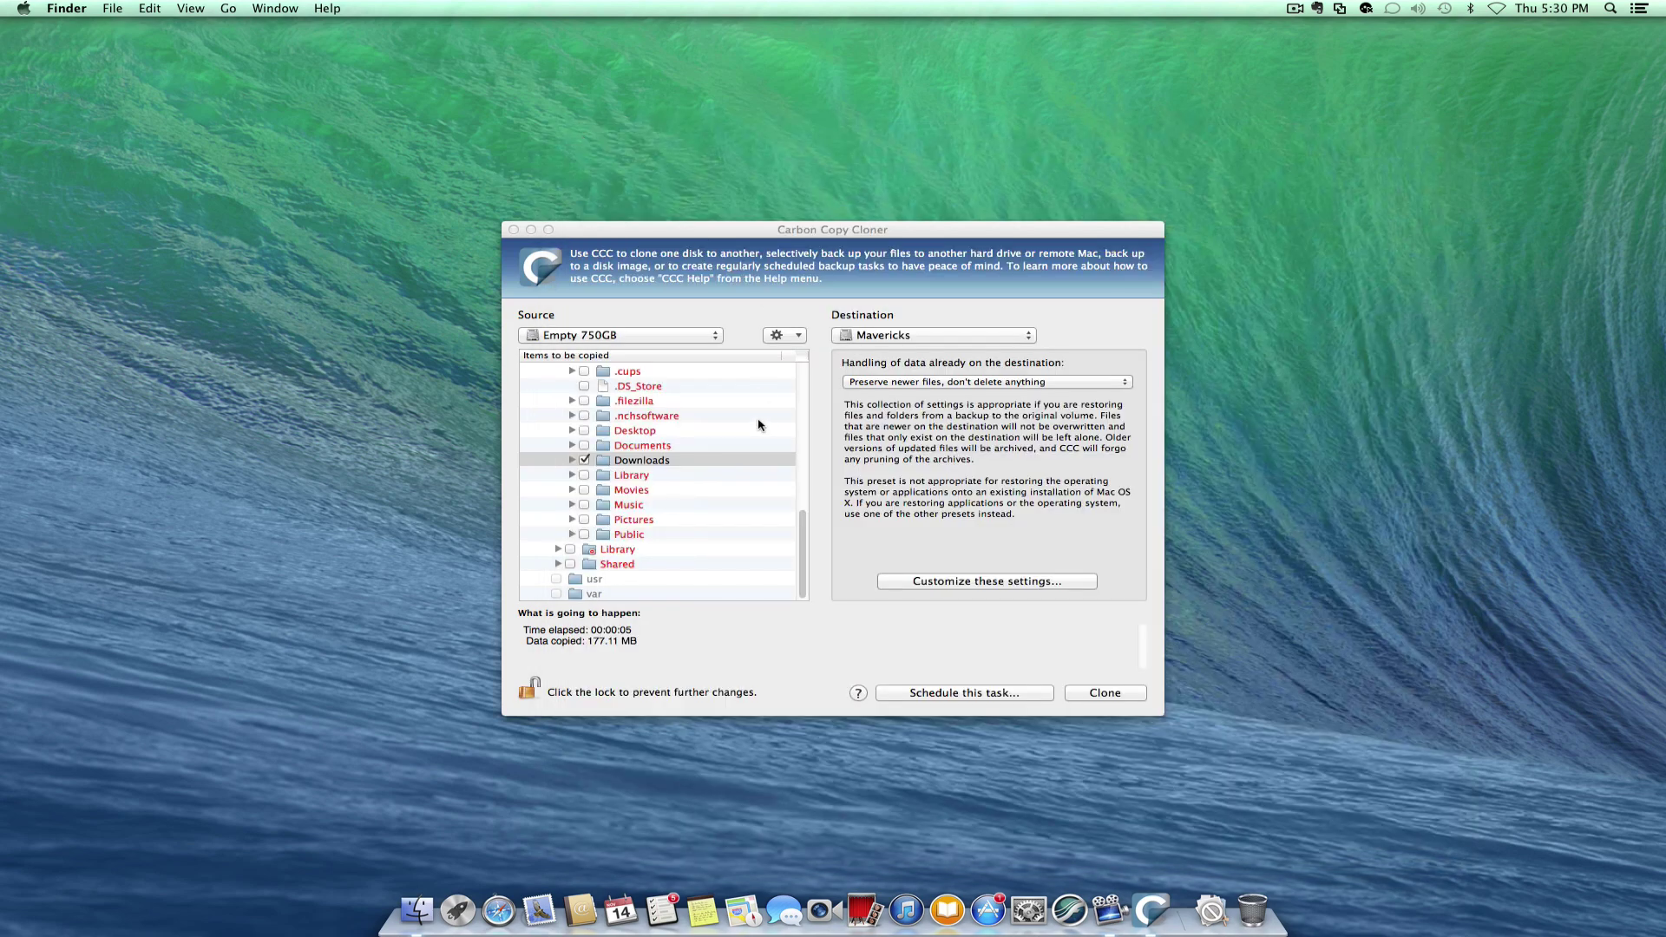